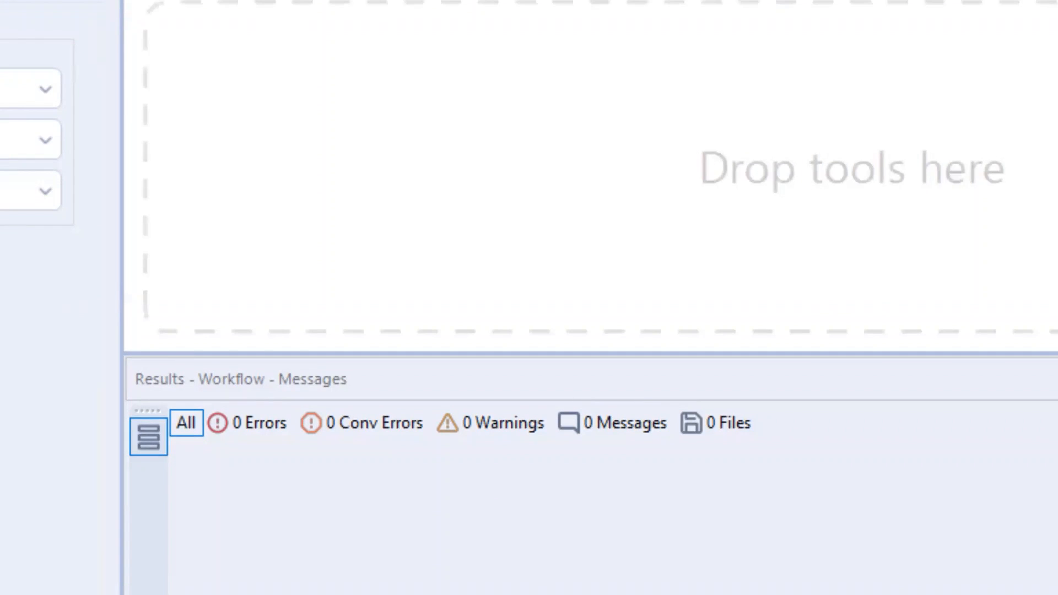
# Add an Input Data tool to the empty canvas and load the Downloads file Online Retail.xlsx into it.
pyautogui.moveTo(250, 100); pyautogui.dragTo(272, 113)
pyautogui.click(81, 19)
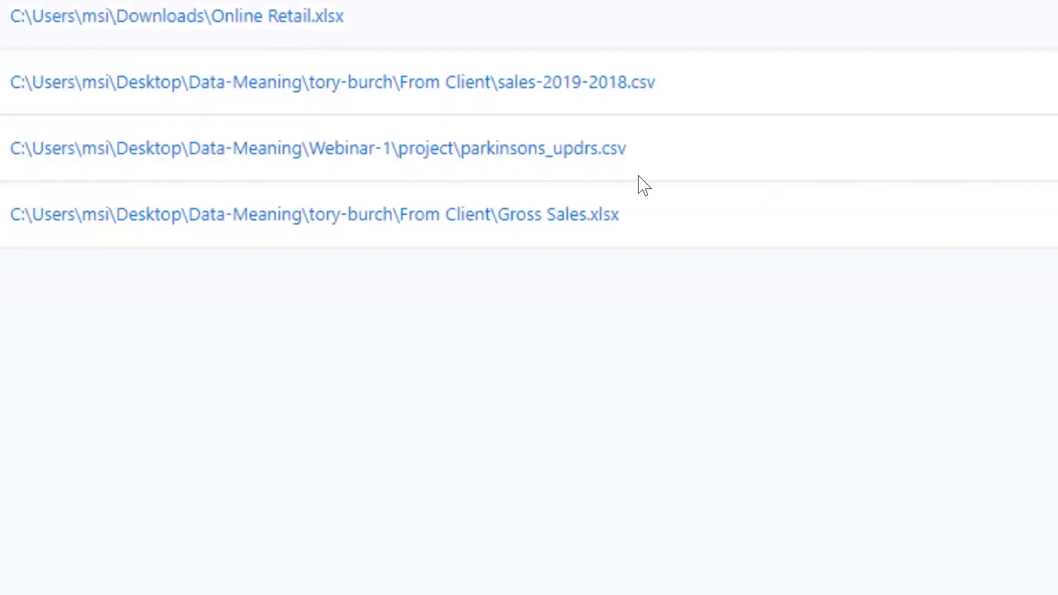
pyautogui.click(297, 17)
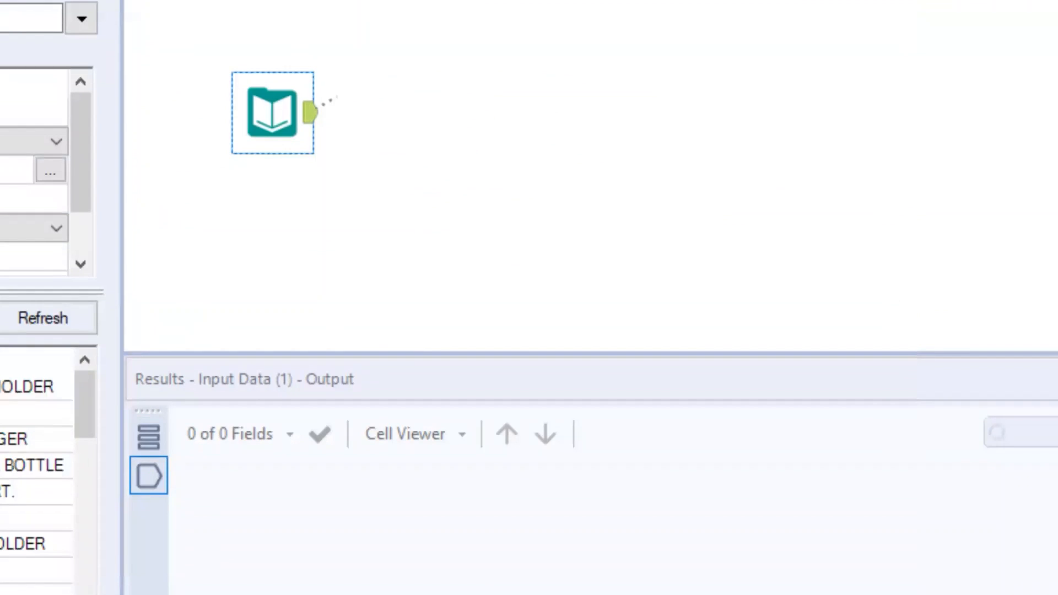
# Attach a Browse tool to the Input Data tool, then run the workflow and view the browsed retail records.
pyautogui.moveTo(366, 91); pyautogui.dragTo(371, 95)
pyautogui.hotkey('ctrl', 'r')
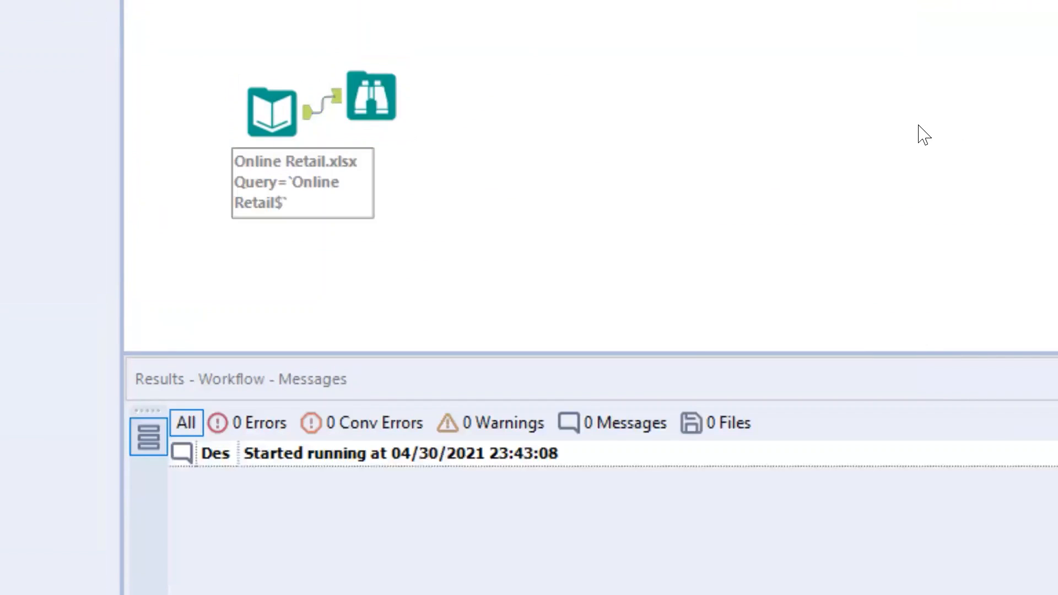
pyautogui.click(406, 94)
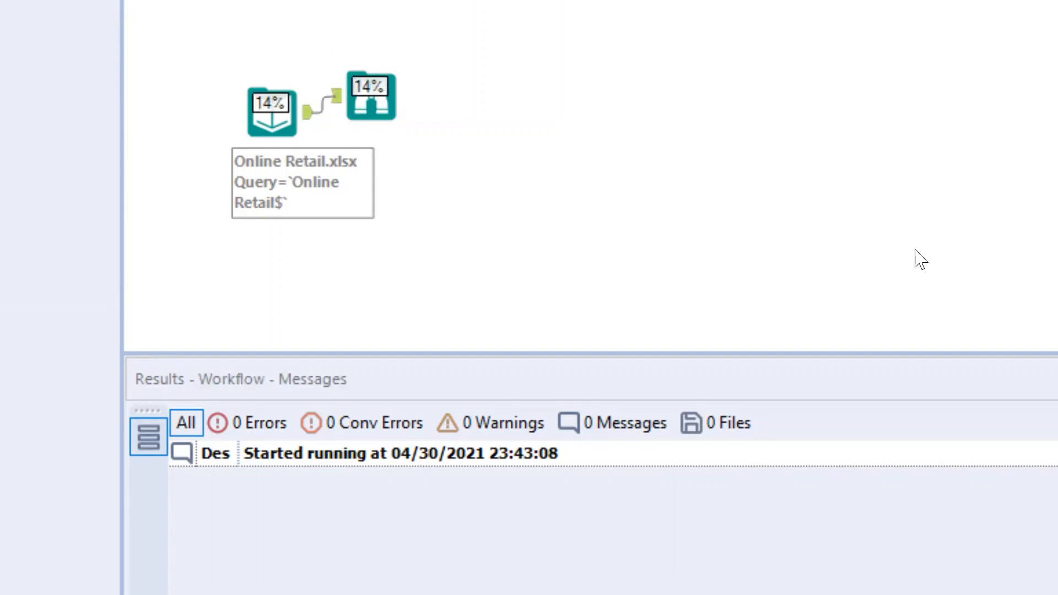
pyautogui.click(389, 113)
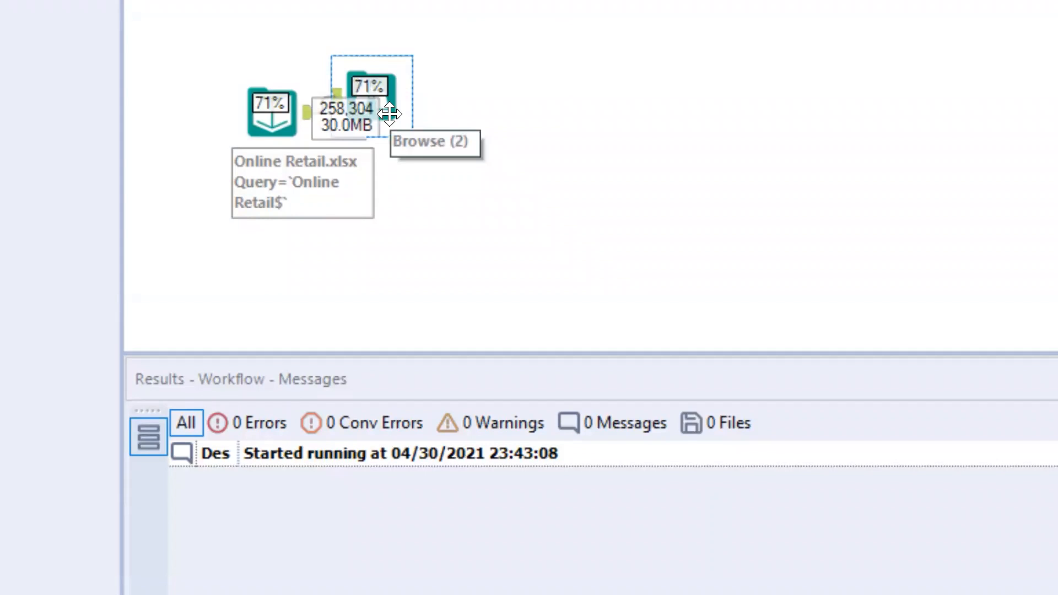
pyautogui.click(302, 121)
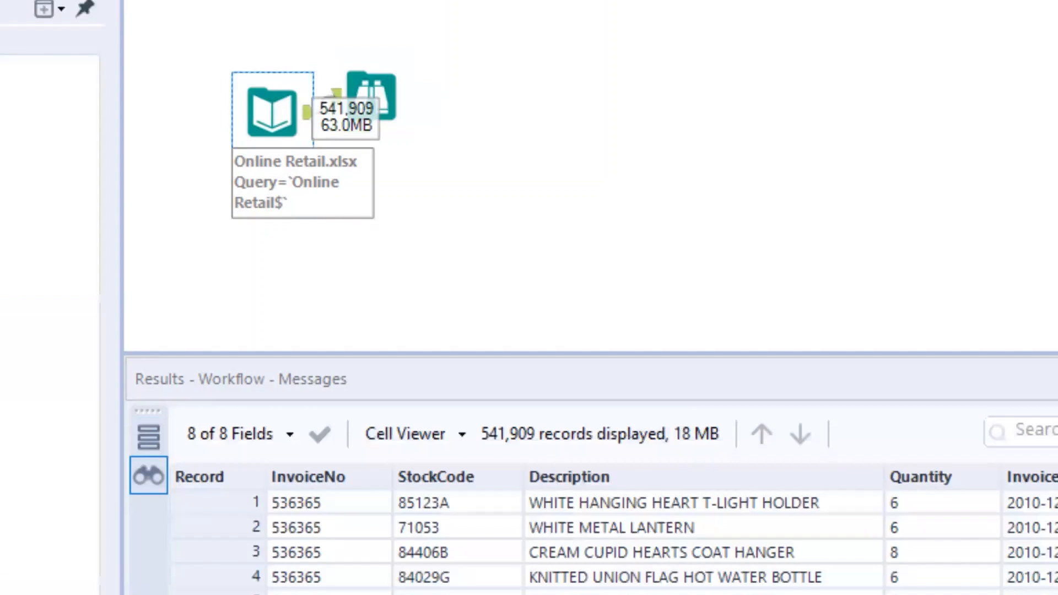
pyautogui.click(373, 95)
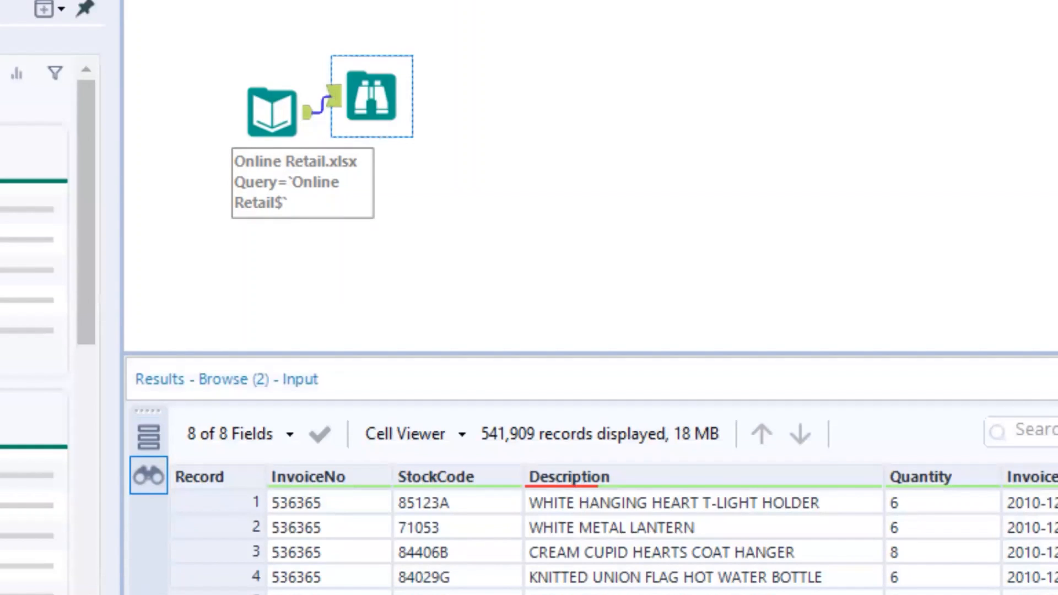
pyautogui.hscroll(1, 607, 529)
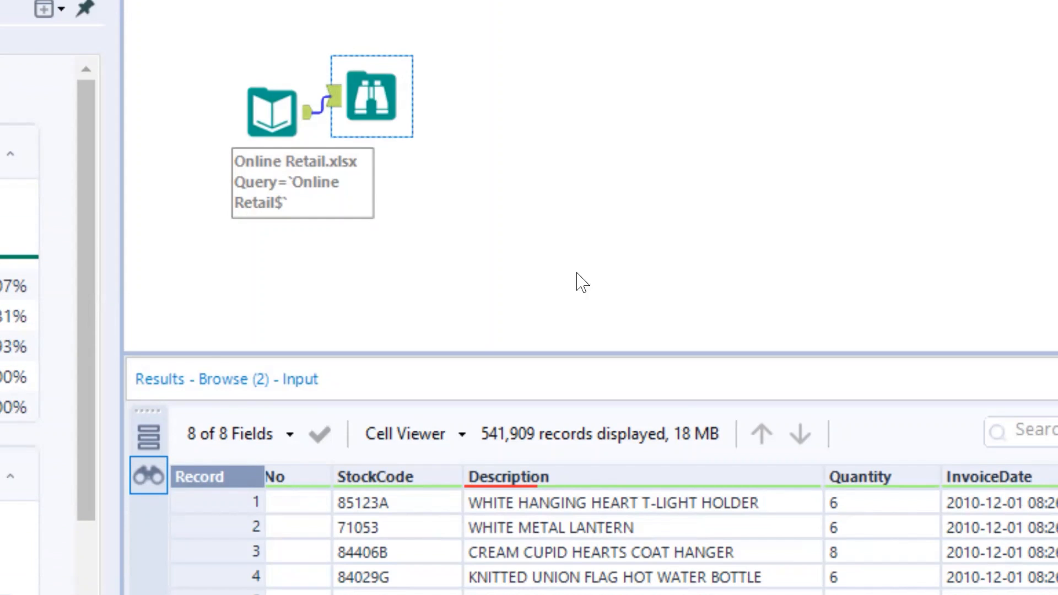
# Move the Browse tool aside and connect a Select tool to the Input Data output, excluding the unneeded and unknown fields.
pyautogui.moveTo(383, 90); pyautogui.dragTo(484, 142)
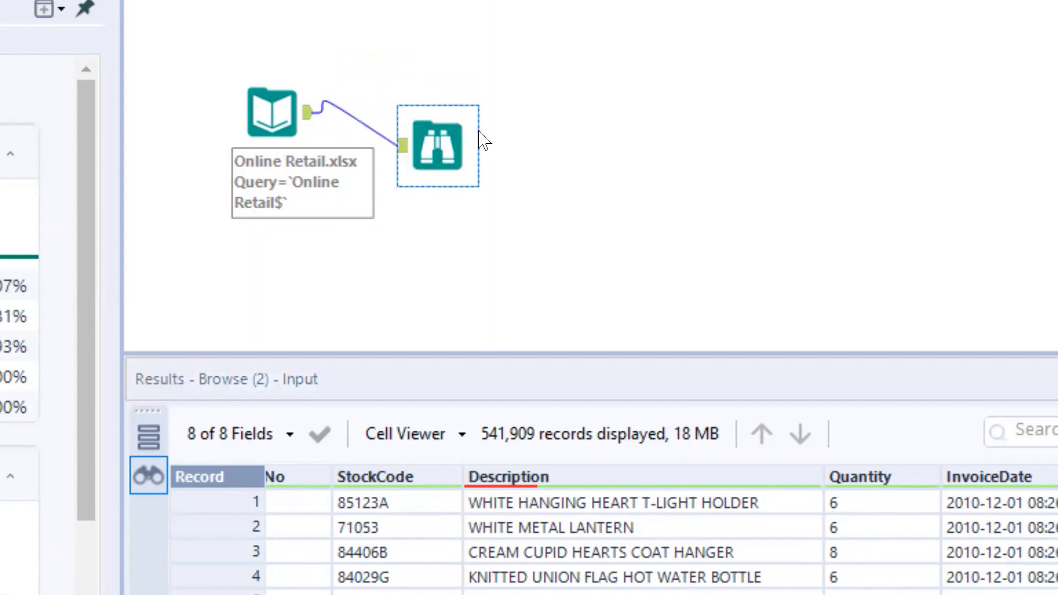
pyautogui.click(511, 82)
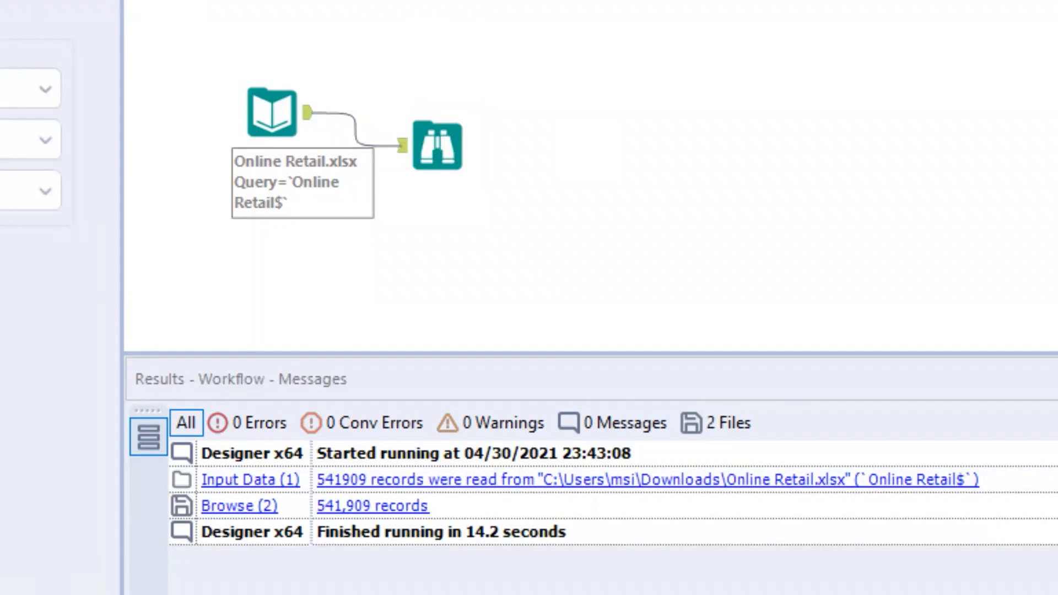
pyautogui.moveTo(704, 73); pyautogui.dragTo(447, 96)
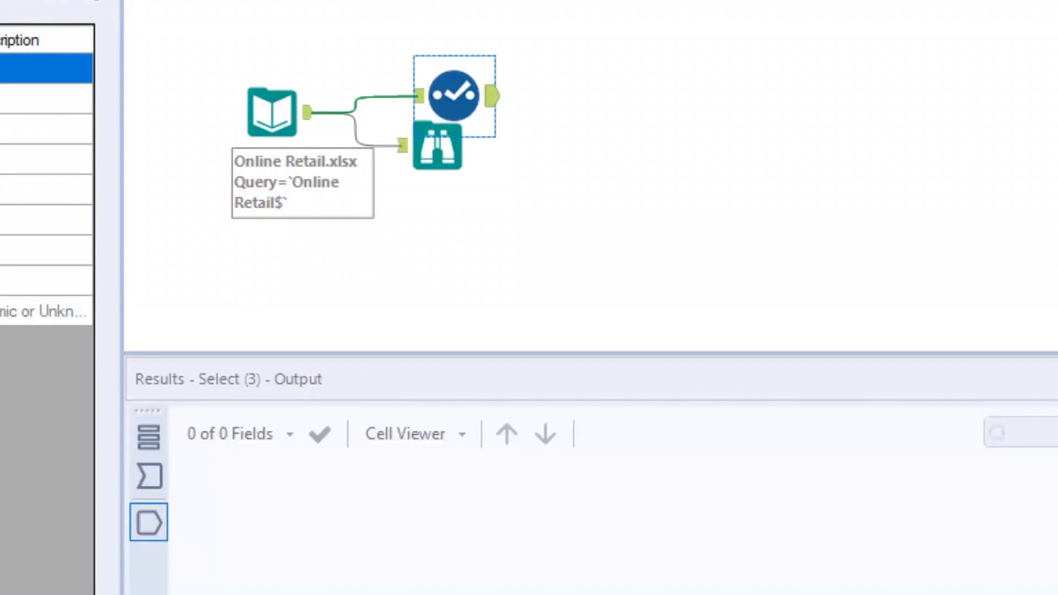
pyautogui.click(47, 99)
pyautogui.click(46, 129)
pyautogui.click(47, 160)
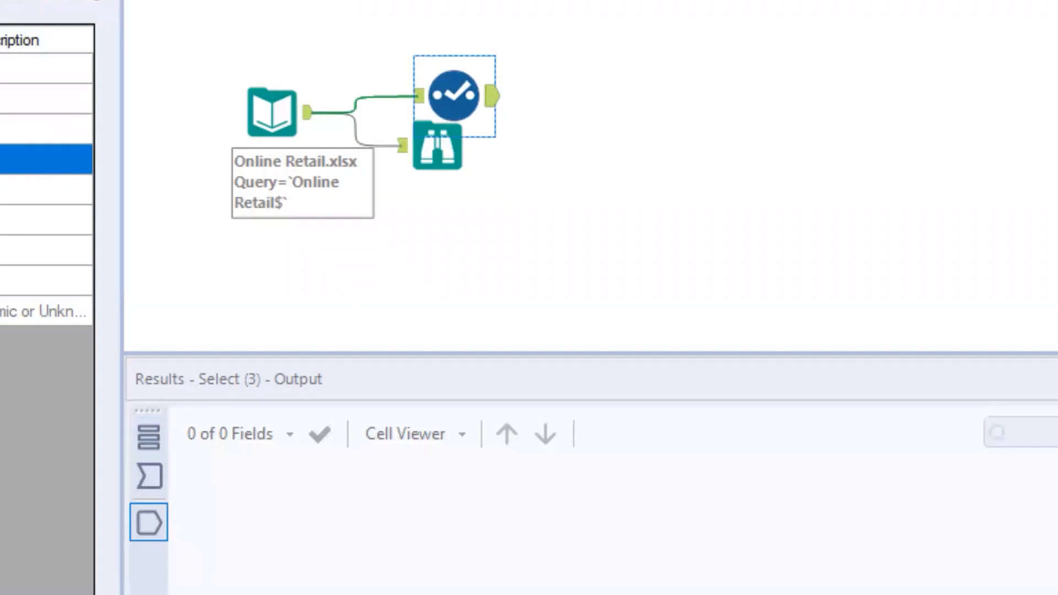
pyautogui.click(46, 280)
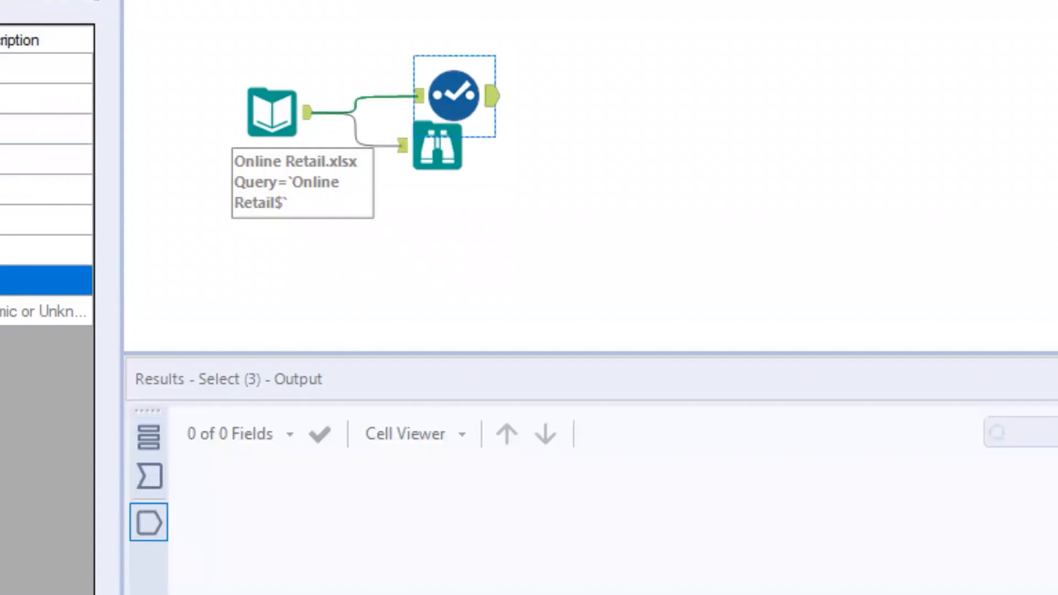
pyautogui.click(46, 311)
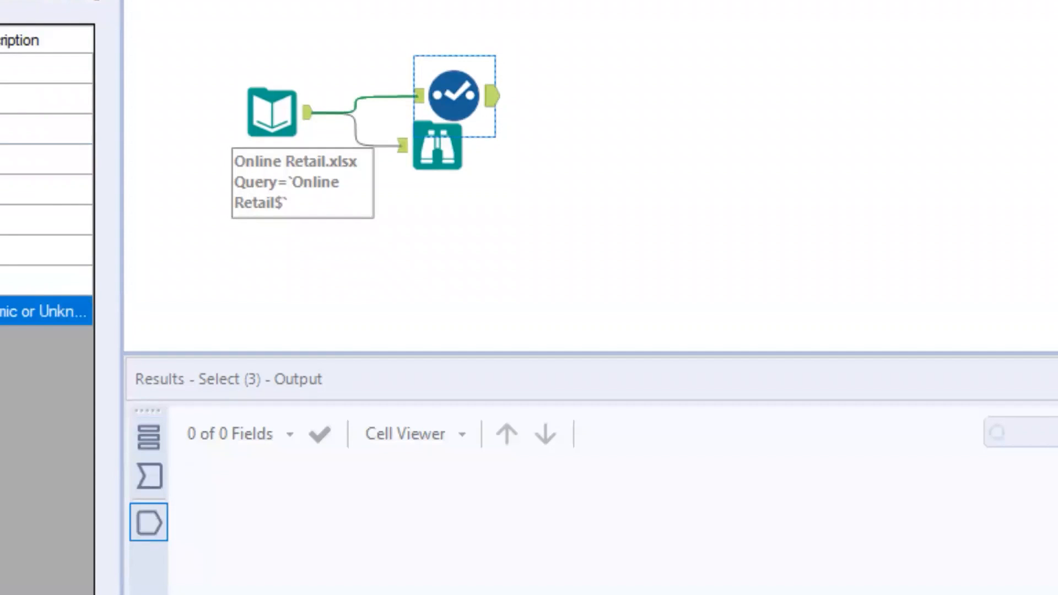
pyautogui.hotkey('ctrl', 'r')
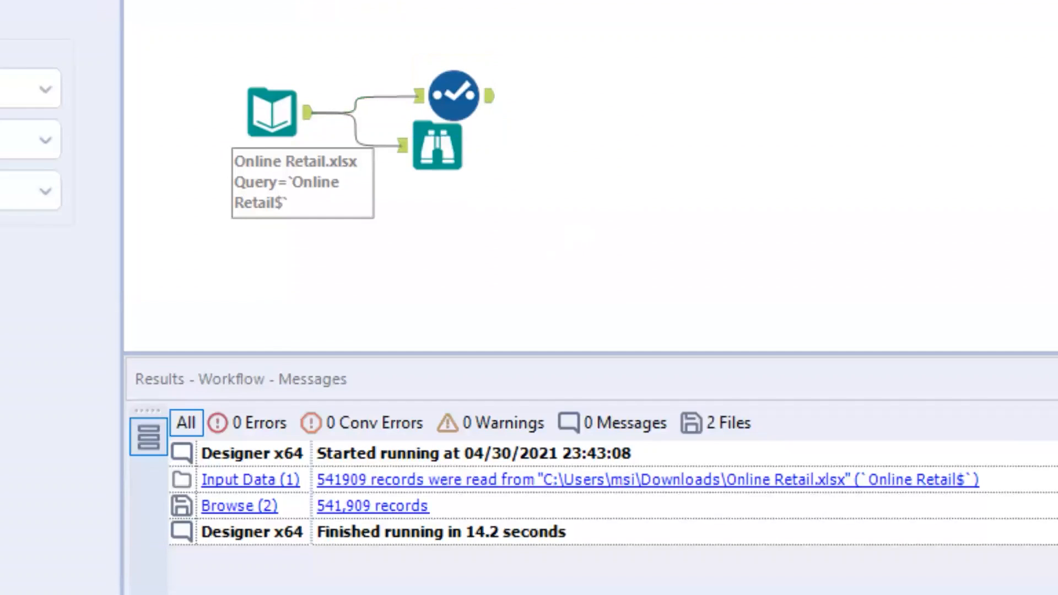
# Filter the selected data with !IsNull([CustomerID]) and connect three Select tools to the Filter's True output.
pyautogui.moveTo(417, 66); pyautogui.dragTo(556, 113)
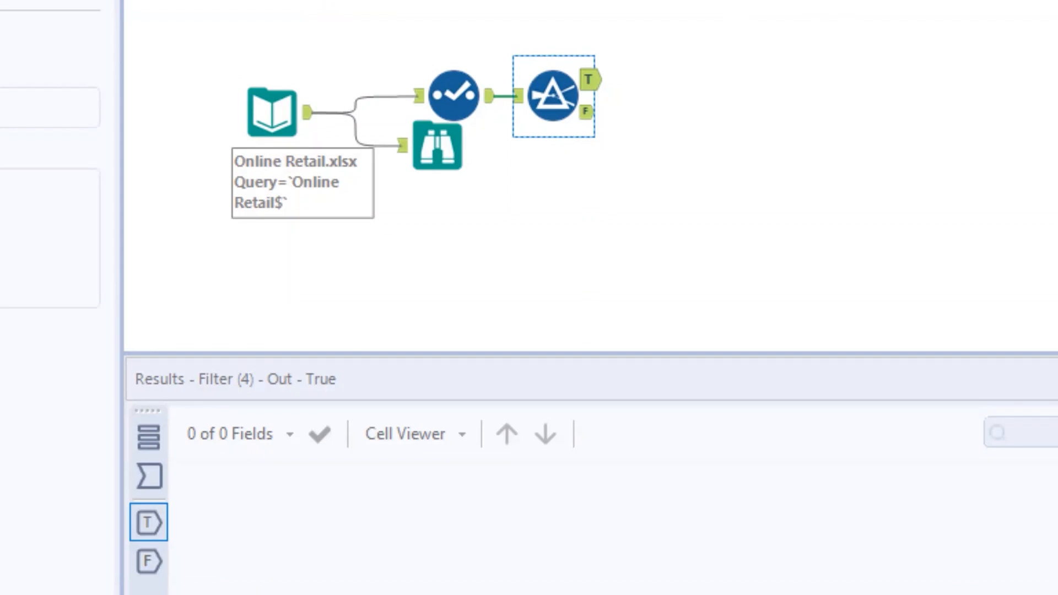
pyautogui.moveTo(872, 18); pyautogui.dragTo(761, 78)
pyautogui.moveTo(965, 3); pyautogui.dragTo(772, 174)
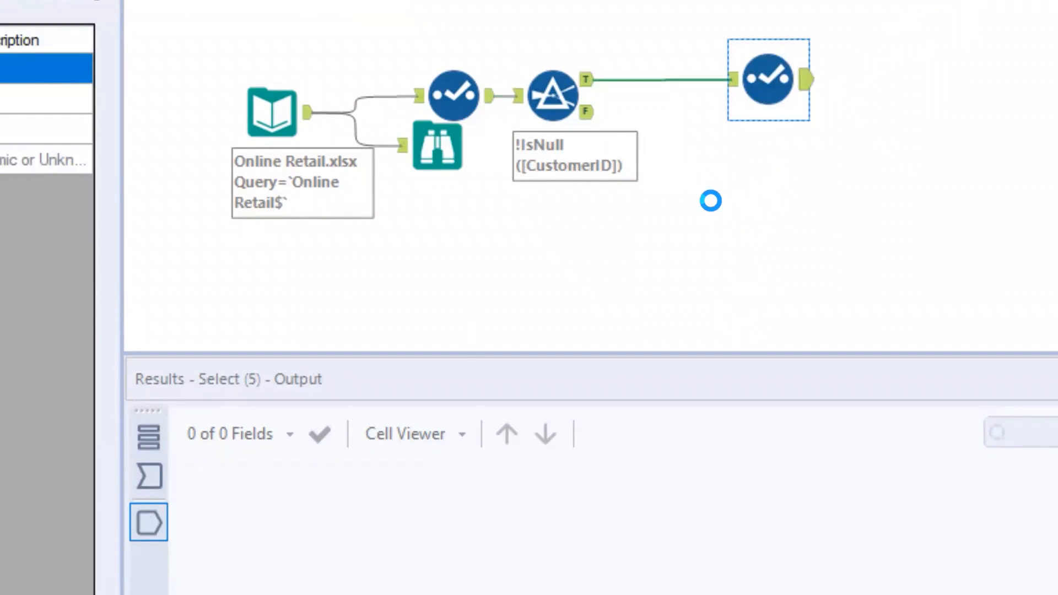
pyautogui.moveTo(588, 84); pyautogui.dragTo(744, 178)
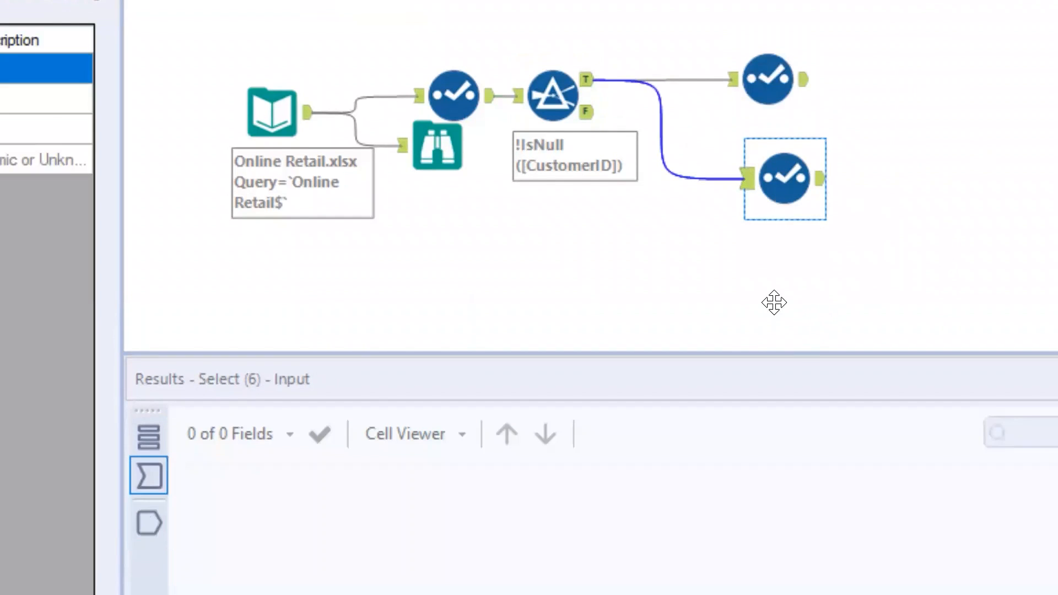
pyautogui.hotkey('ctrl', 'v')
pyautogui.moveTo(589, 82); pyautogui.dragTo(729, 316)
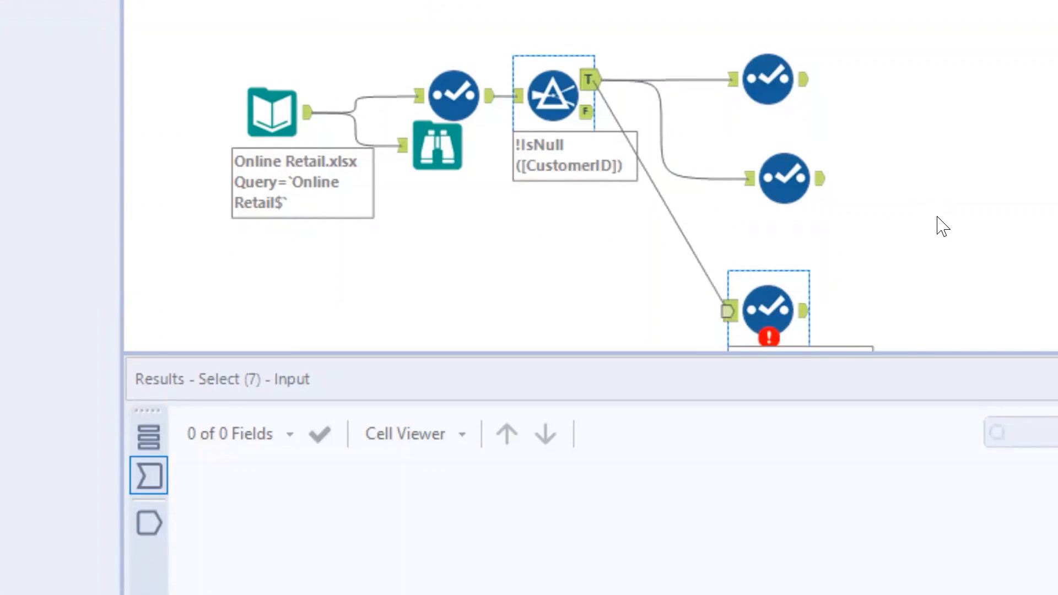
# Configure the uppermost of the three Select tools to keep CustomerID and drop the other and unknown fields.
pyautogui.click(748, 99)
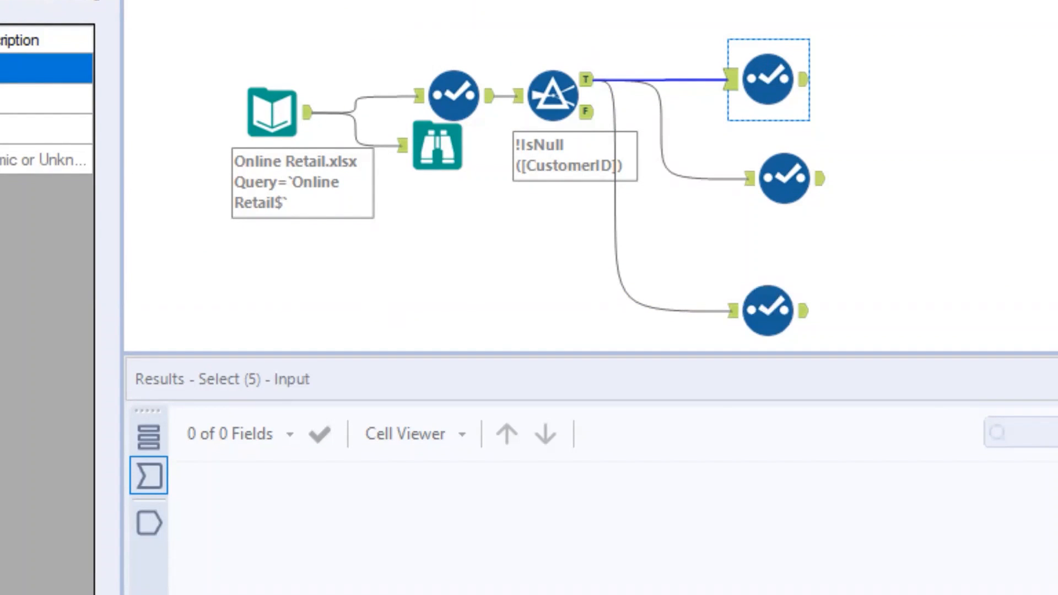
pyautogui.click(46, 99)
pyautogui.click(46, 69)
pyautogui.click(46, 99)
pyautogui.click(46, 160)
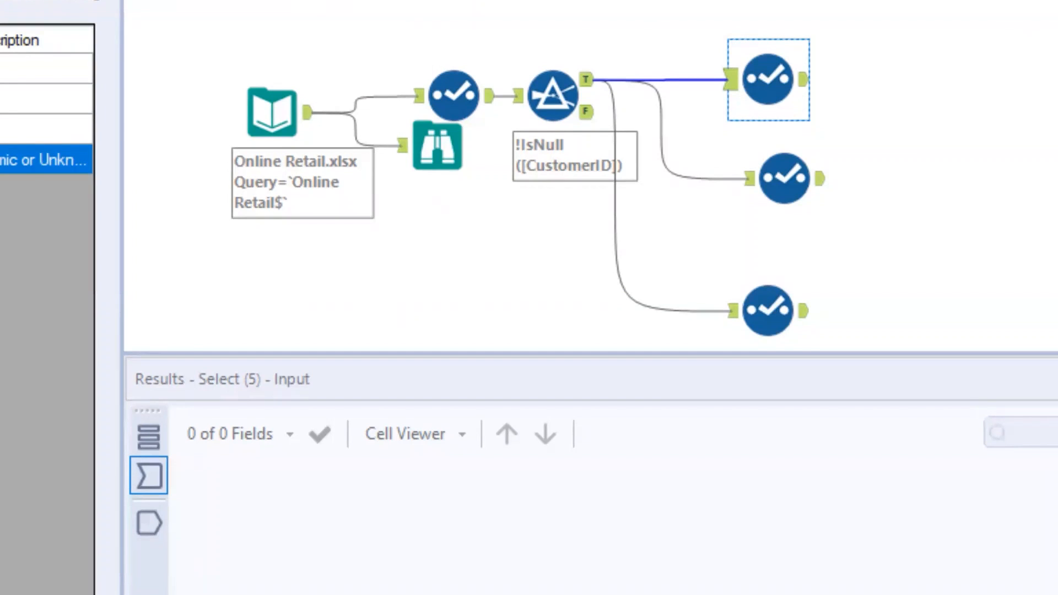
# Connect a Summarize tool to the uppermost Select tool, grouping by CustomerID and adding a Count.
pyautogui.moveTo(906, 1); pyautogui.dragTo(884, 47)
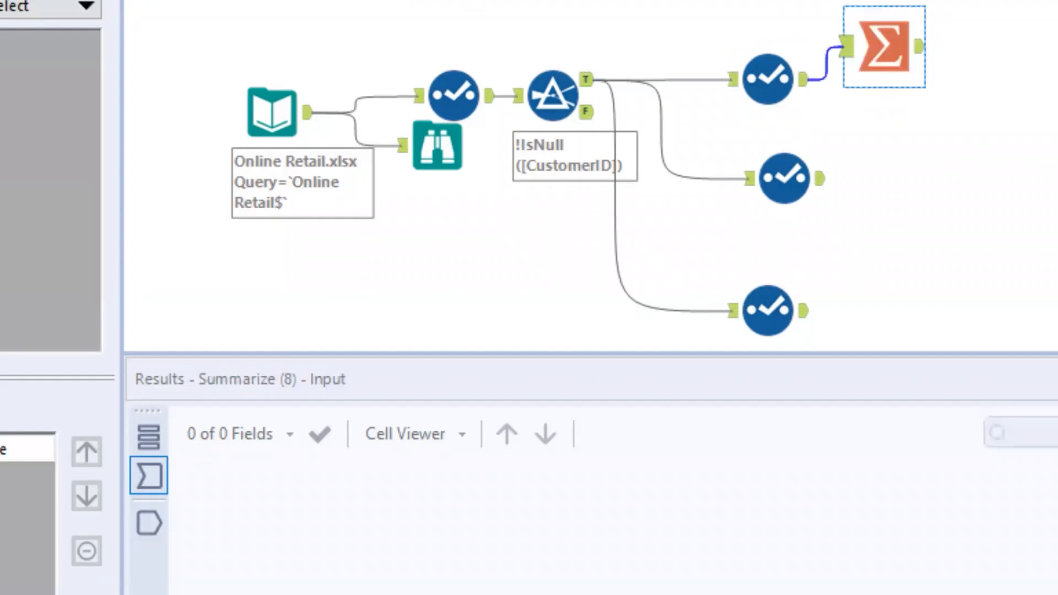
pyautogui.click(2, 411)
pyautogui.click(4, 353)
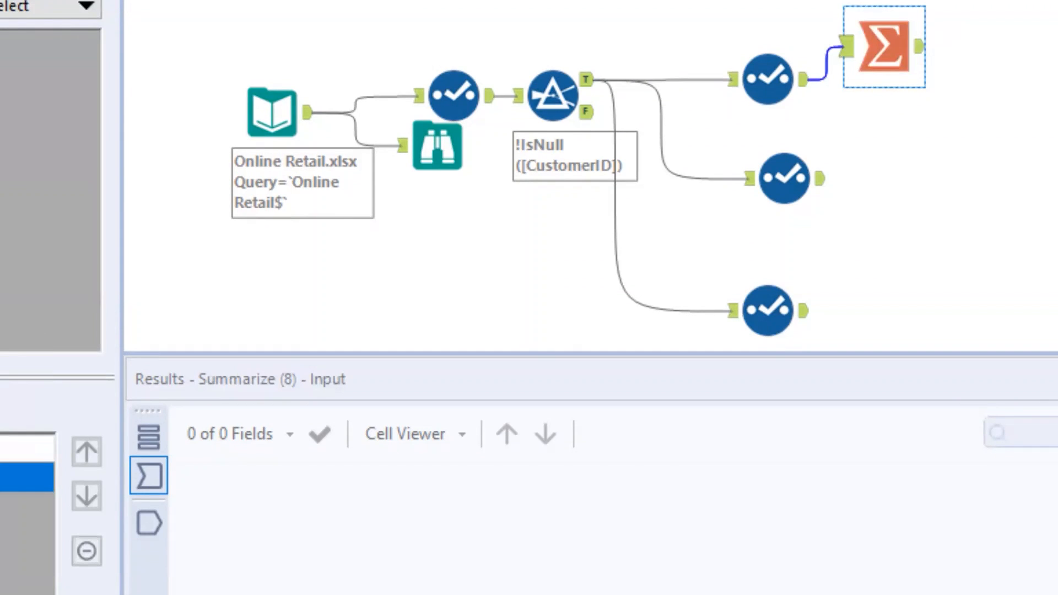
pyautogui.click(2, 412)
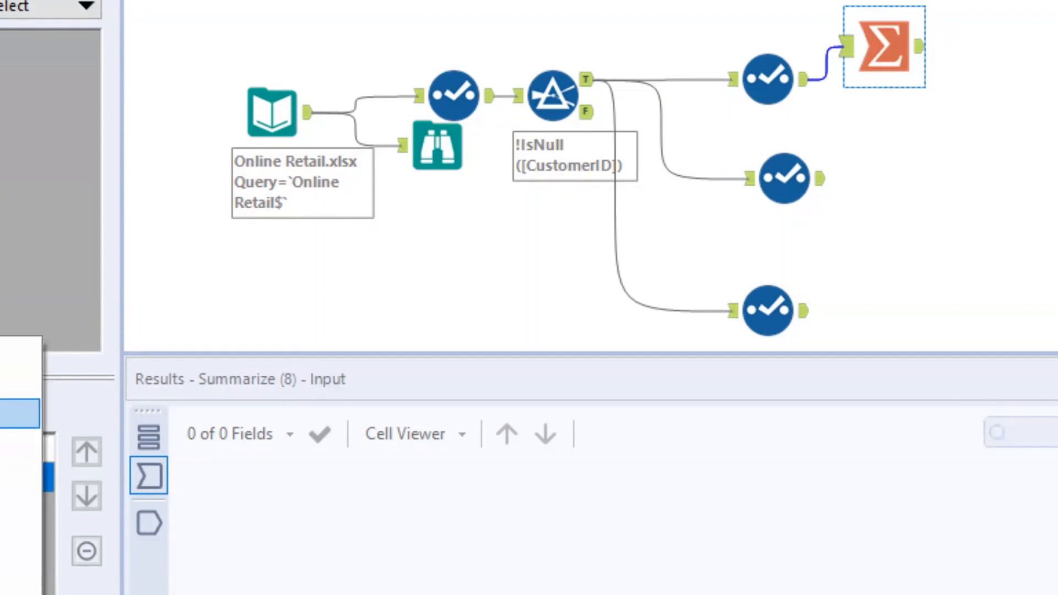
pyautogui.click(3, 414)
pyautogui.hotkey('ctrl', 'r')
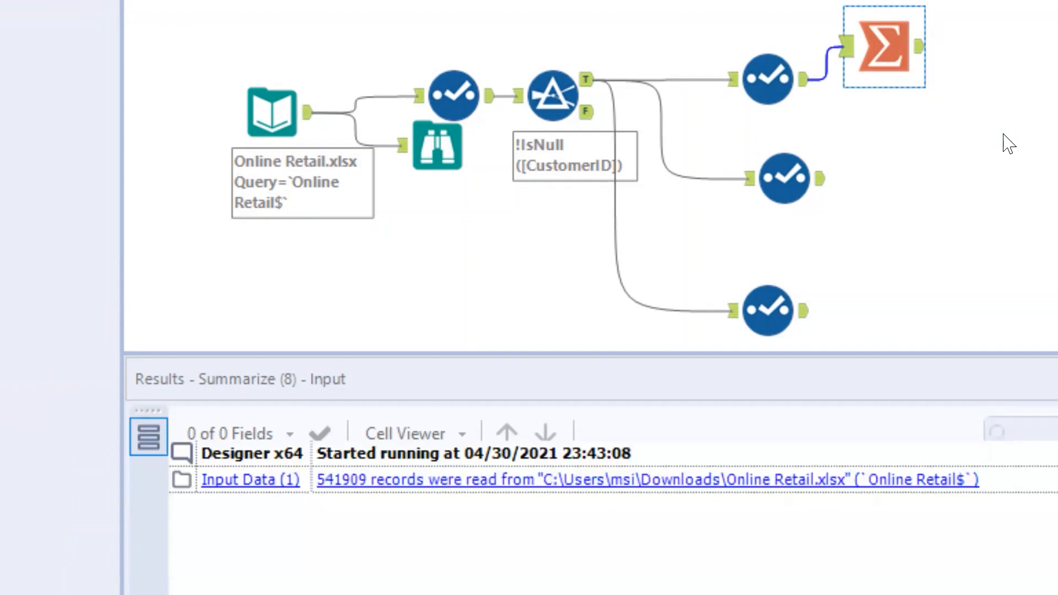
pyautogui.click(1008, 145)
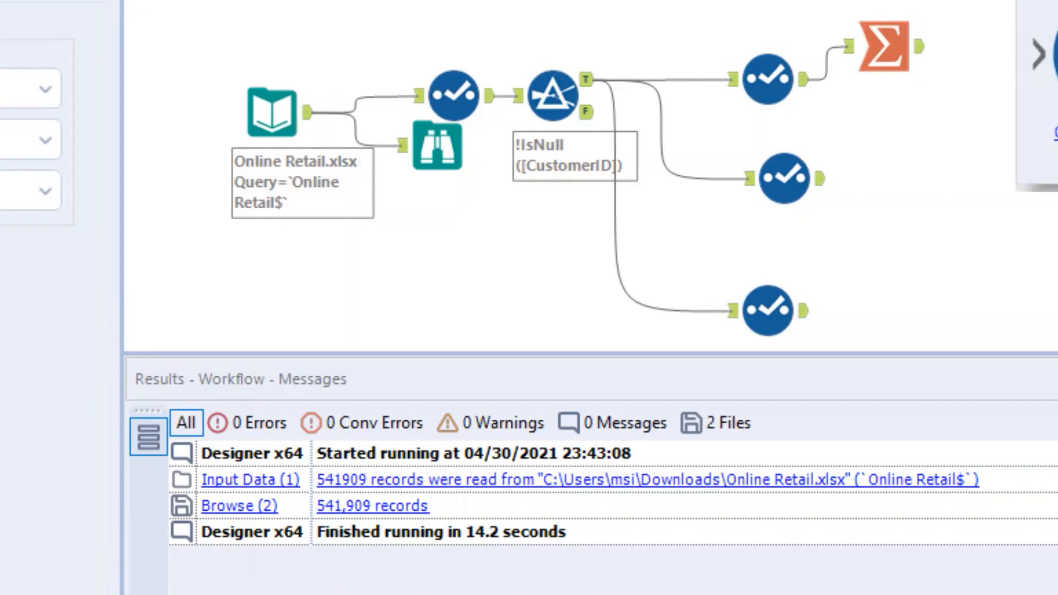
# Connect a Tile tool to the Summarize output and set Count as the field to tile.
pyautogui.moveTo(1020, 1); pyautogui.dragTo(1001, 47)
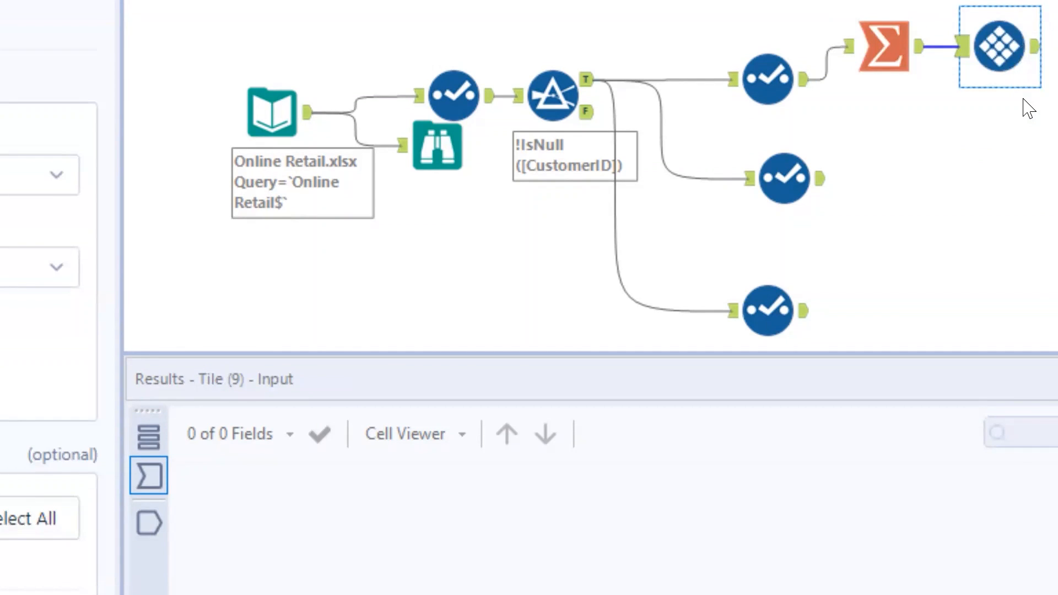
pyautogui.keyDown('ctrl'); pyautogui.click(900, 71); pyautogui.keyUp('ctrl')
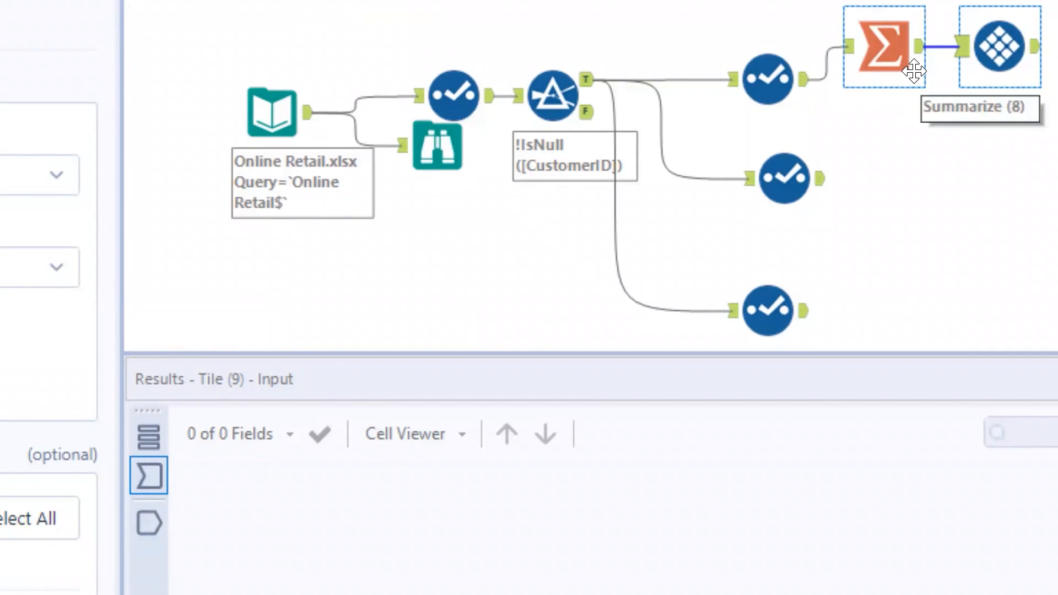
pyautogui.click(22, 268)
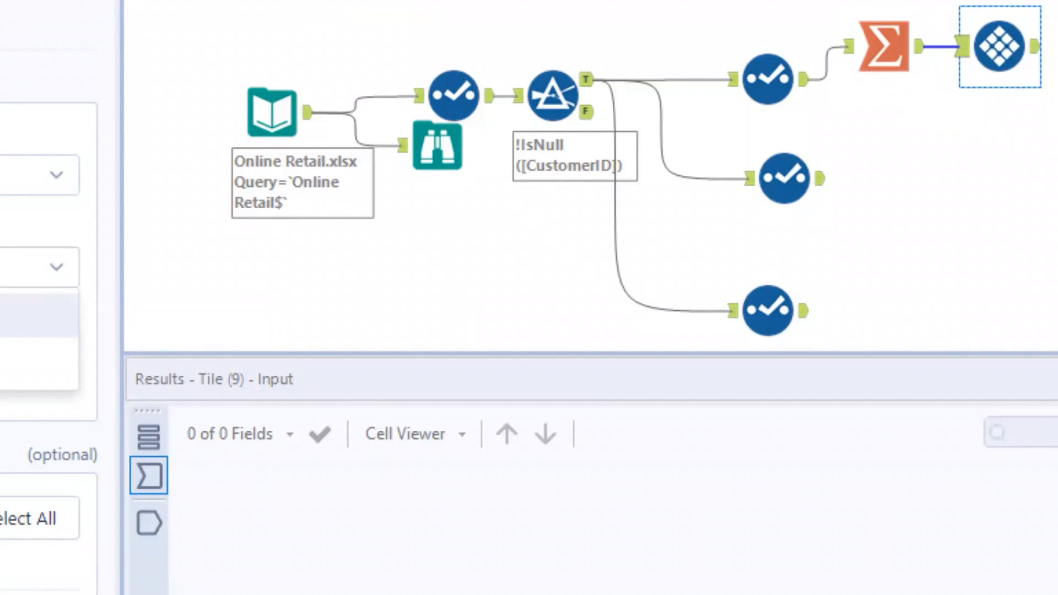
pyautogui.click(22, 359)
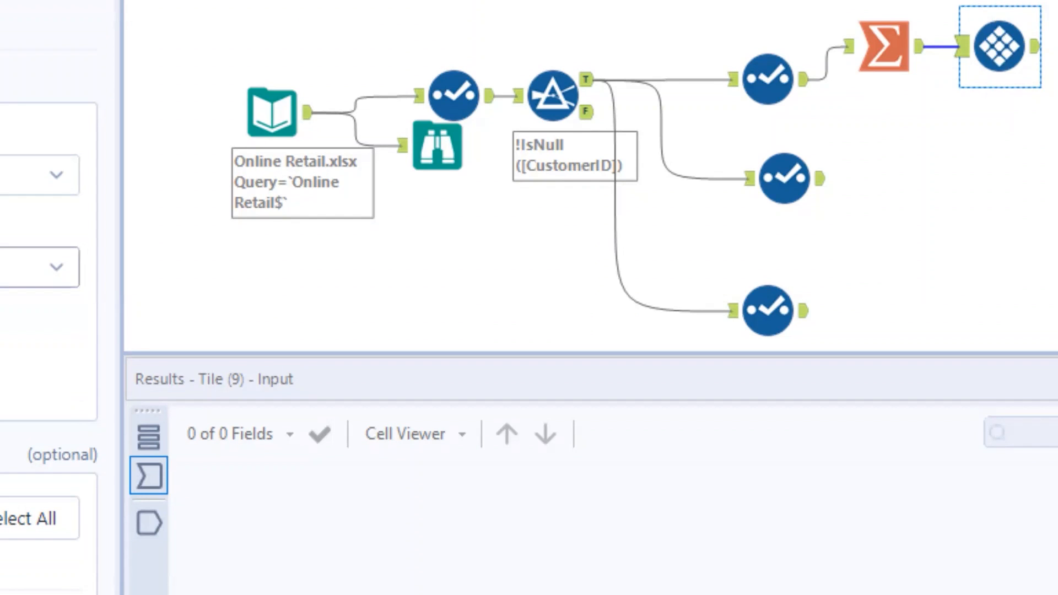
pyautogui.keyDown('ctrl'); pyautogui.click(882, 49); pyautogui.keyUp('ctrl')
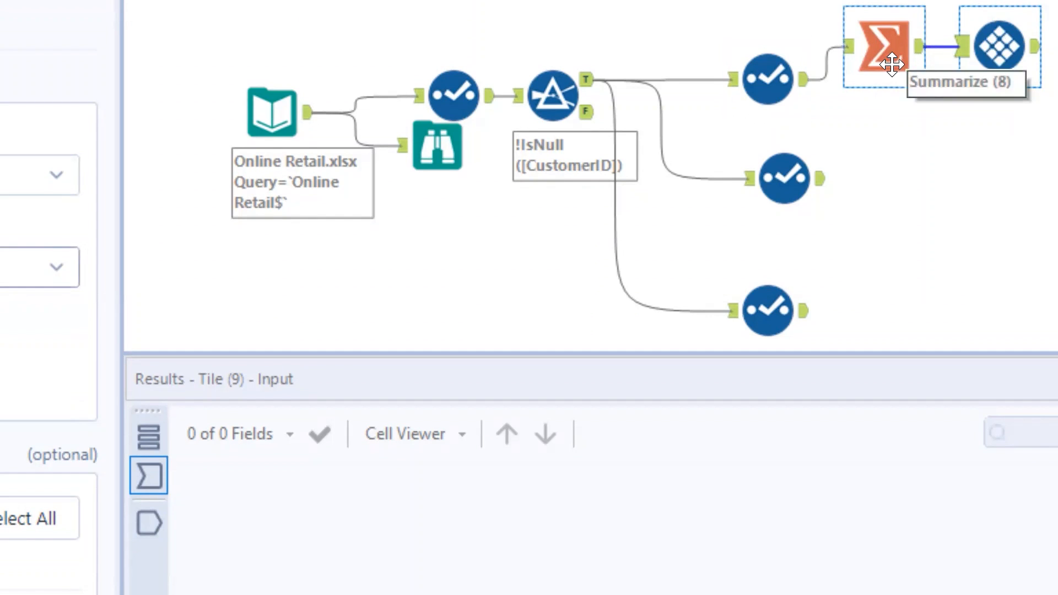
pyautogui.keyDown('ctrl'); pyautogui.click(898, 66); pyautogui.keyUp('ctrl')
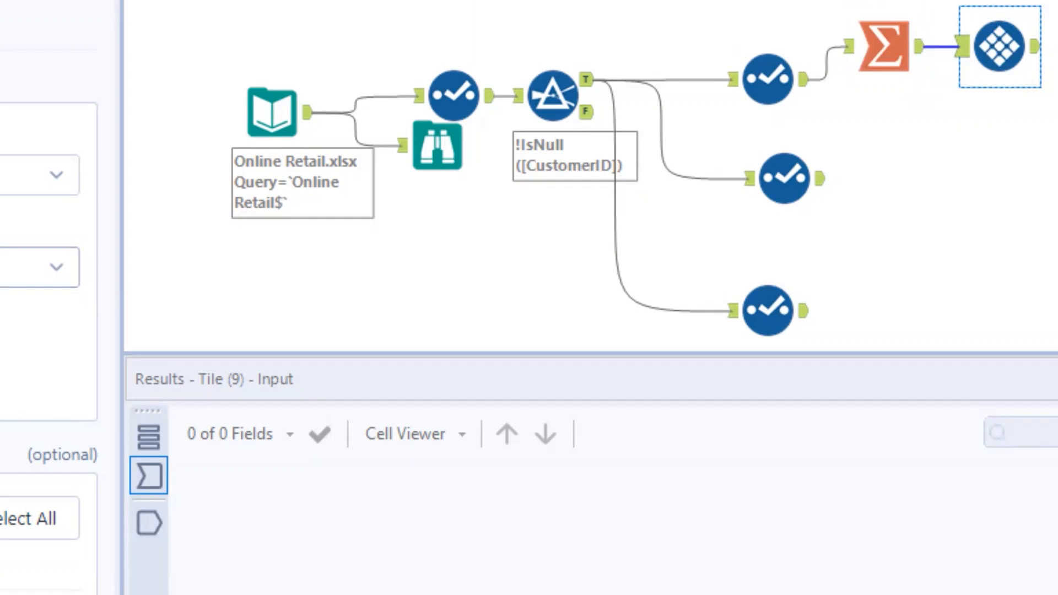
# Run the workflow and review the Tile tool's output of CustomerID, Count, Tile_Num and Tile_SequenceNum.
pyautogui.click(1004, 173)
pyautogui.hotkey('ctrl', 'r')
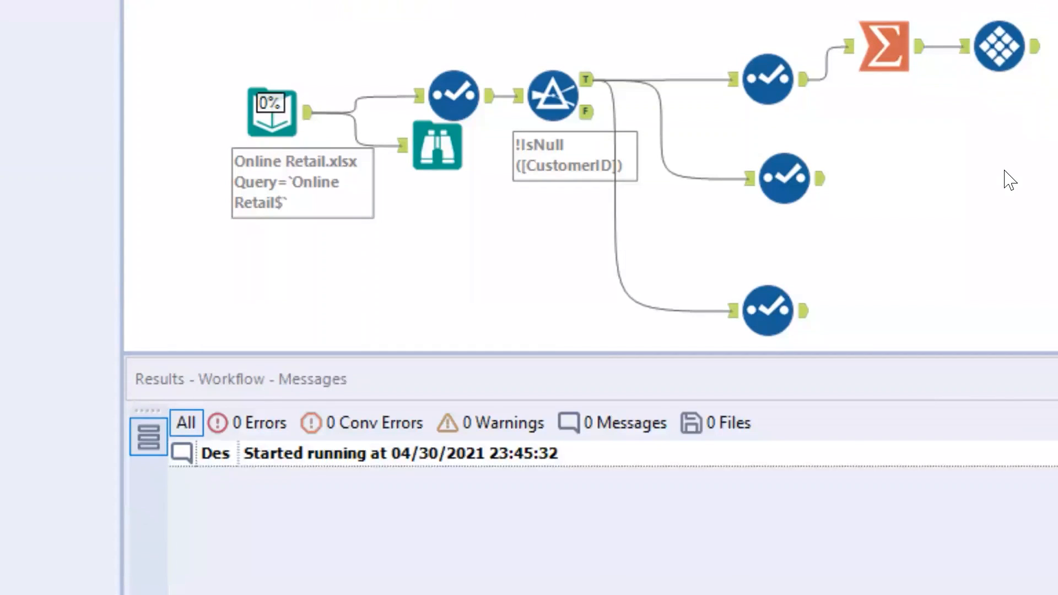
pyautogui.click(999, 50)
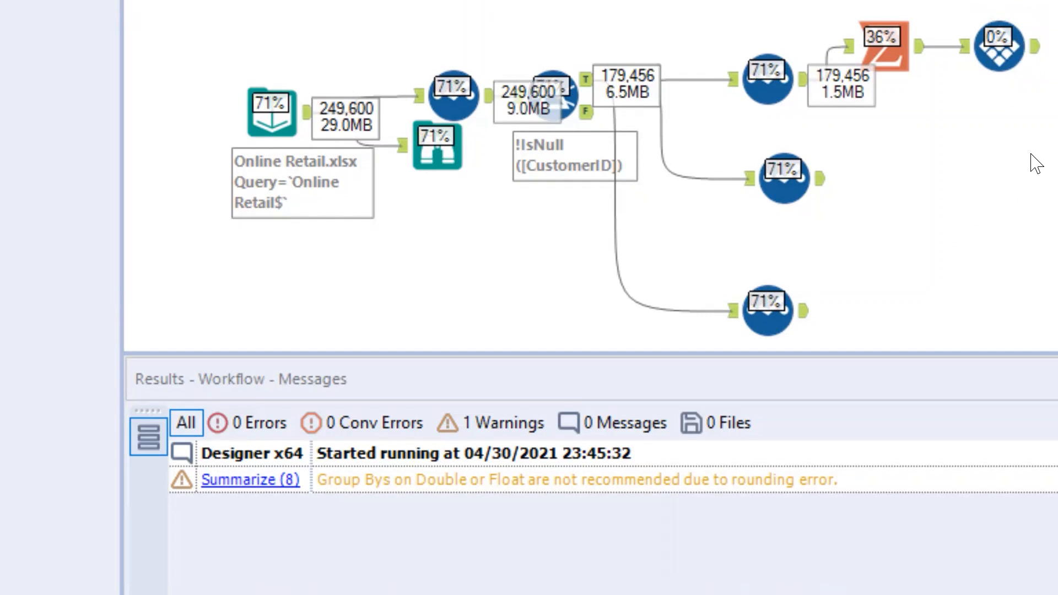
pyautogui.click(1033, 58)
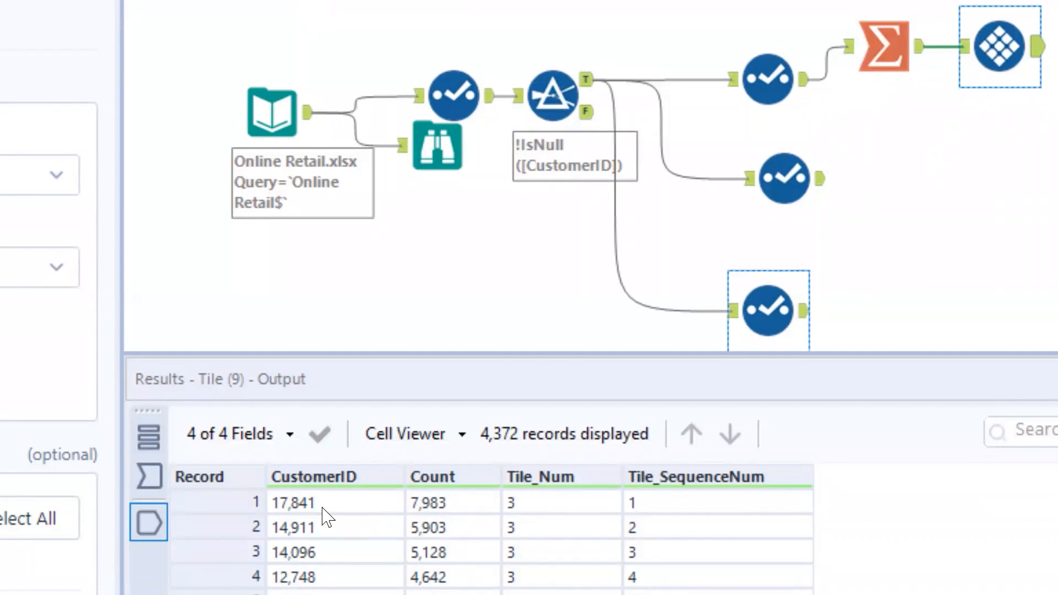
pyautogui.scroll(-12, 553, 512)
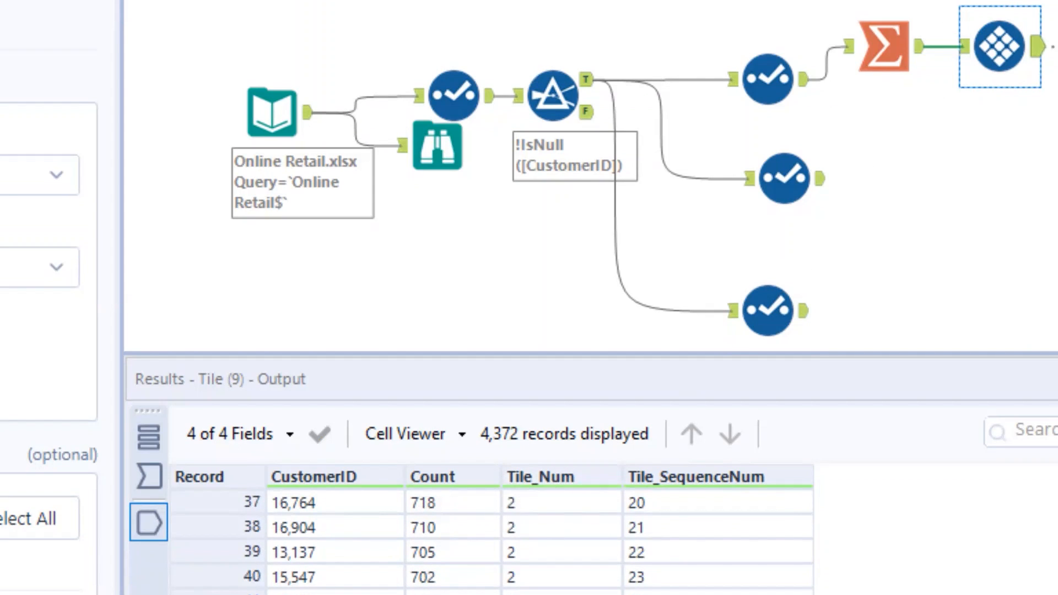
# Connect a Select tool to the Tile output, drop Count, Tile_SequenceNum and unknown fields, and rename Tile_Num to Frequency_score.
pyautogui.moveTo(1055, 44); pyautogui.dragTo(1057, 47)
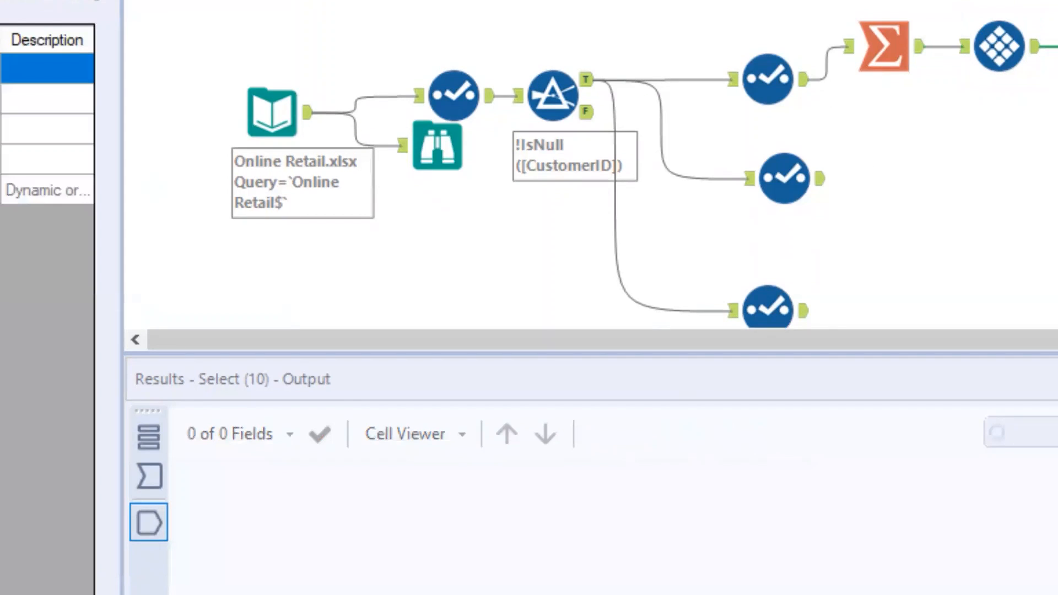
pyautogui.click(47, 98)
pyautogui.click(47, 159)
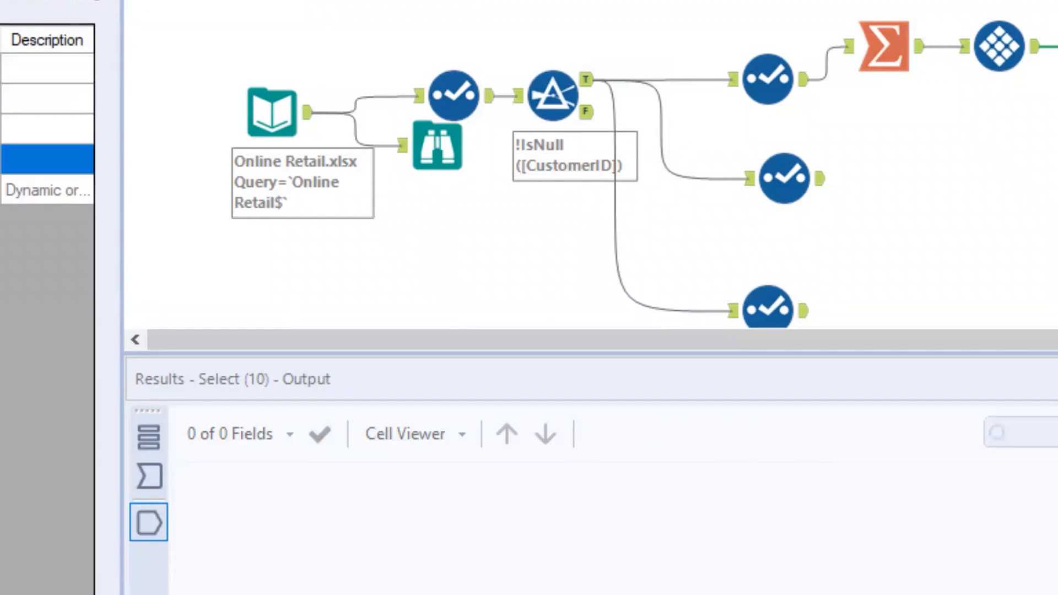
pyautogui.click(46, 190)
pyautogui.click(46, 129)
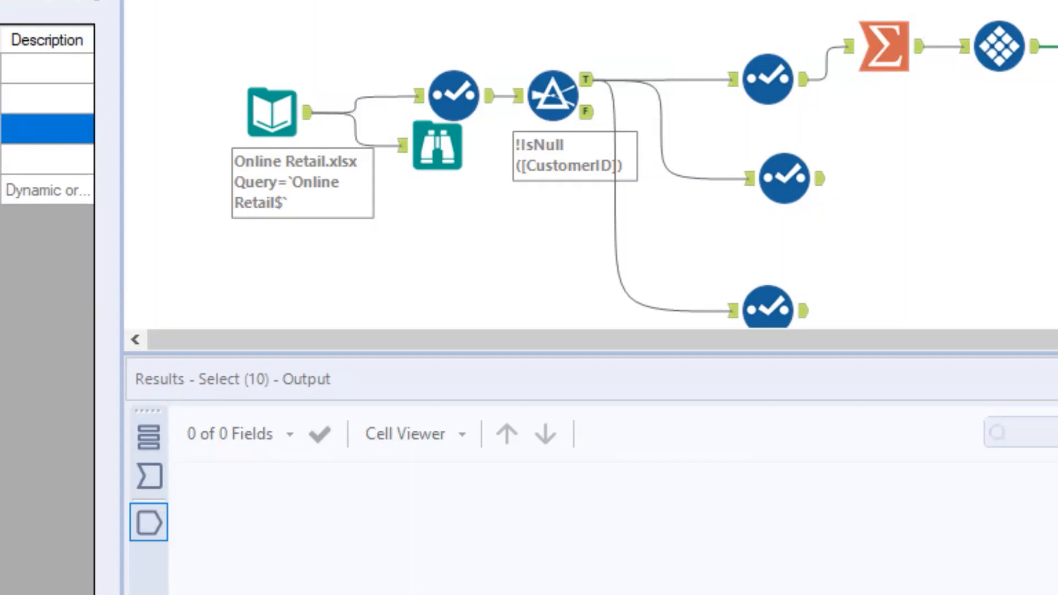
pyautogui.write('ore')
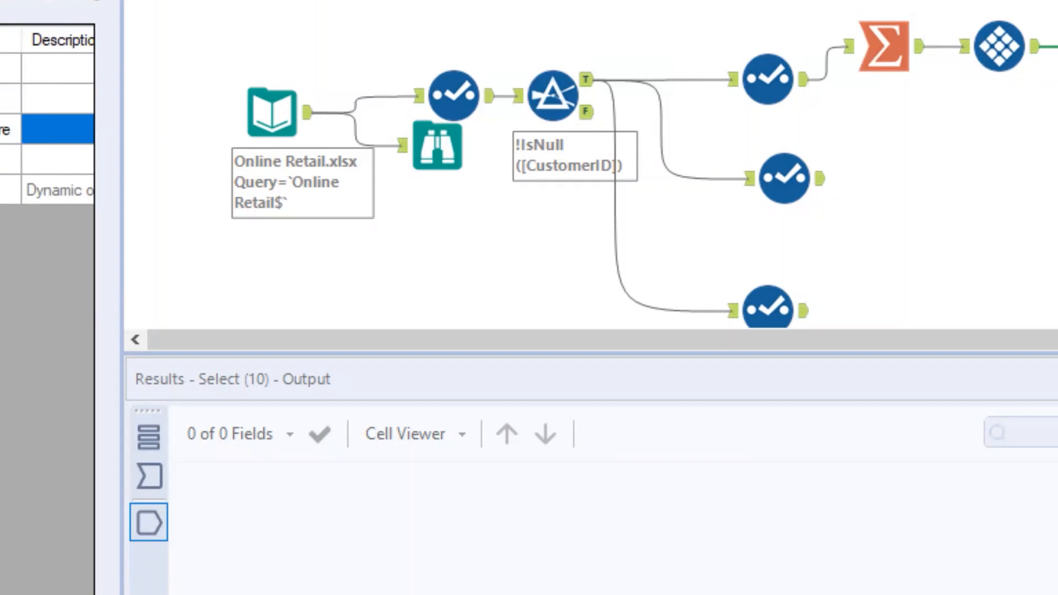
pyautogui.click(489, 128)
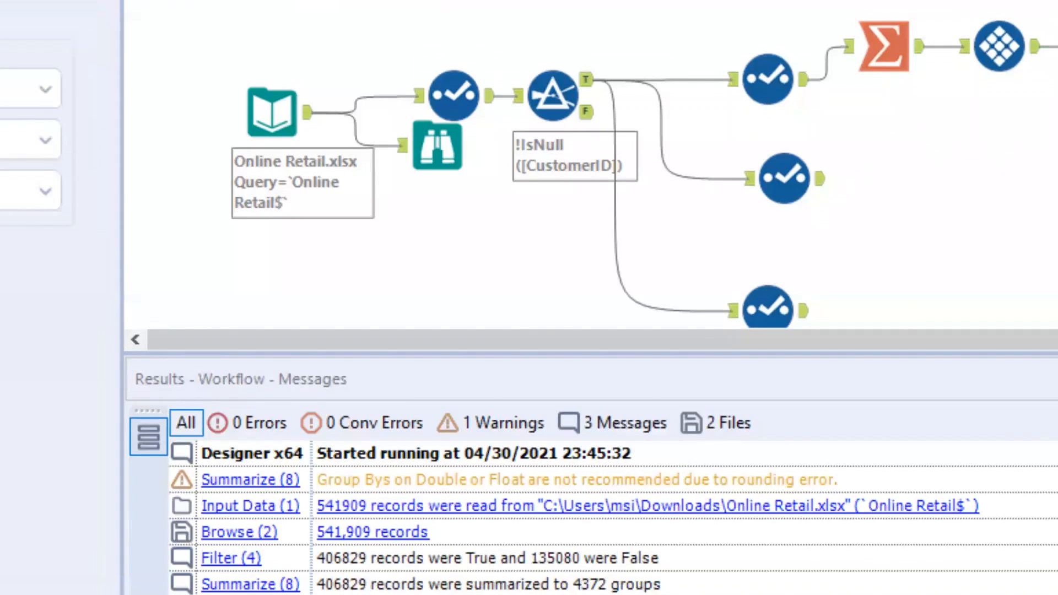
# Configure the middle Select tool to keep InvoiceDate and CustomerID, dropping UnitPrice and unknown fields.
pyautogui.click(789, 148)
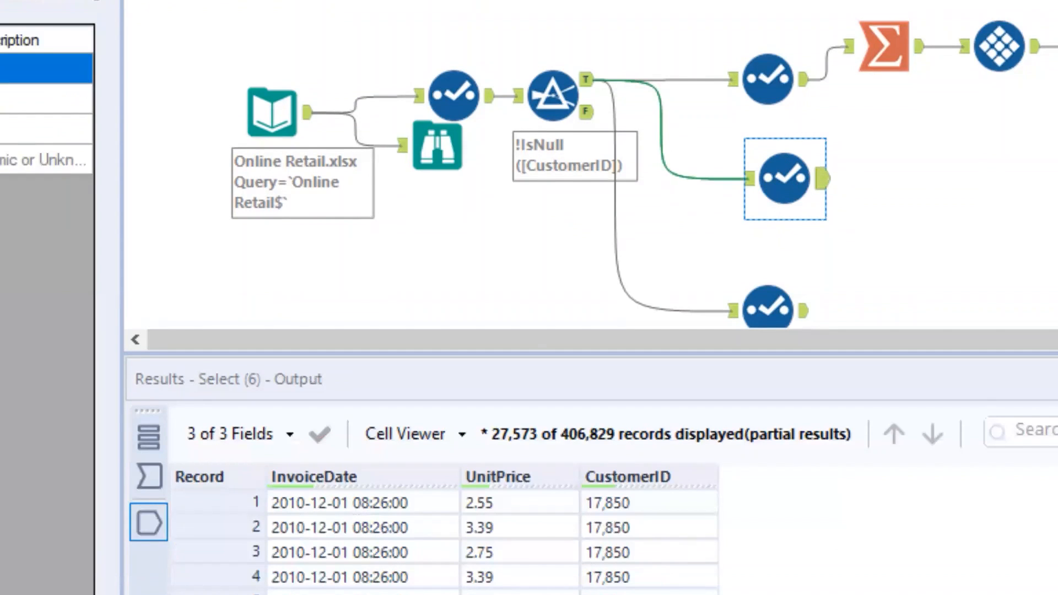
pyautogui.click(22, 99)
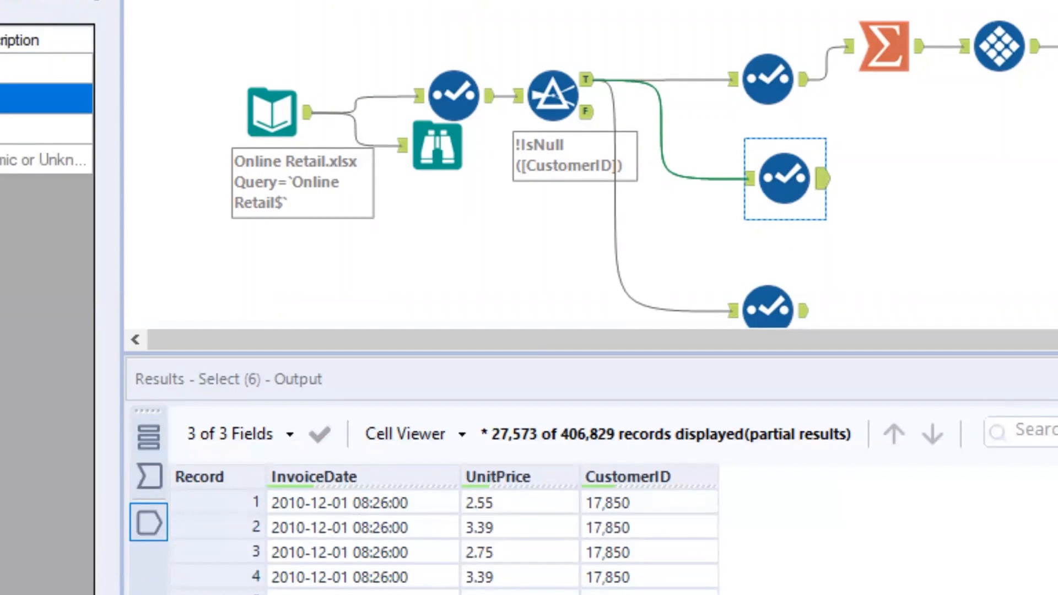
pyautogui.click(22, 160)
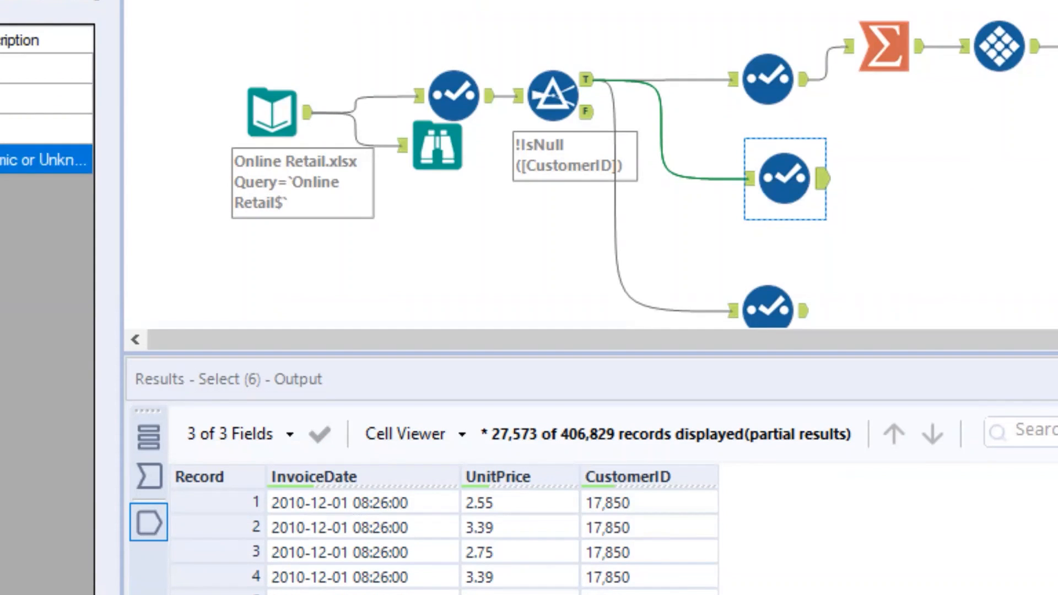
# Connect a Summarize tool to the middle Select tool, grouping by CustomerID and taking the maximum InvoiceDate.
pyautogui.moveTo(854, 118); pyautogui.dragTo(888, 162)
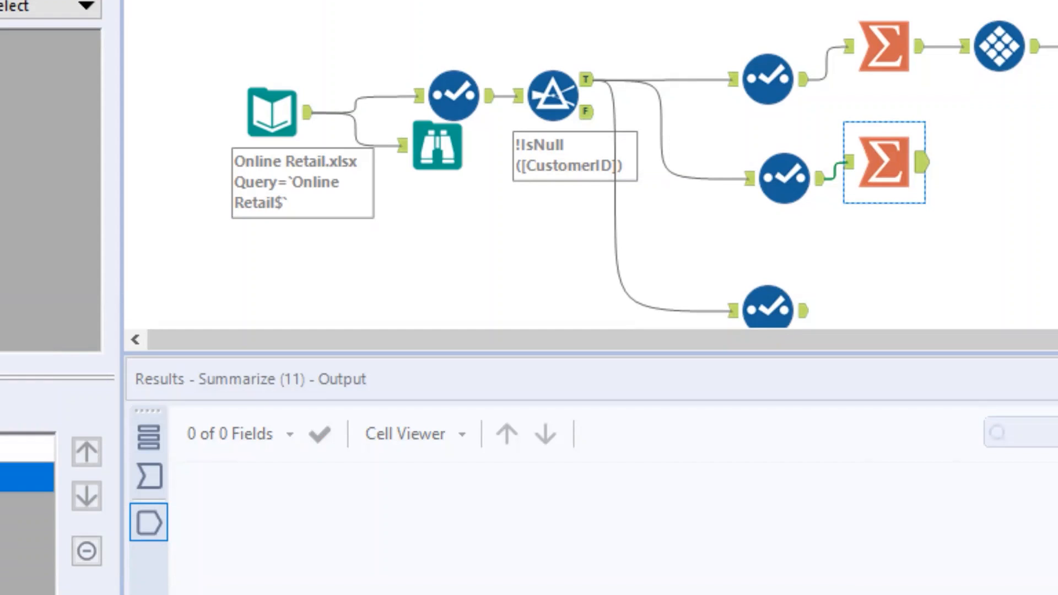
pyautogui.click(1, 406)
pyautogui.click(1, 588)
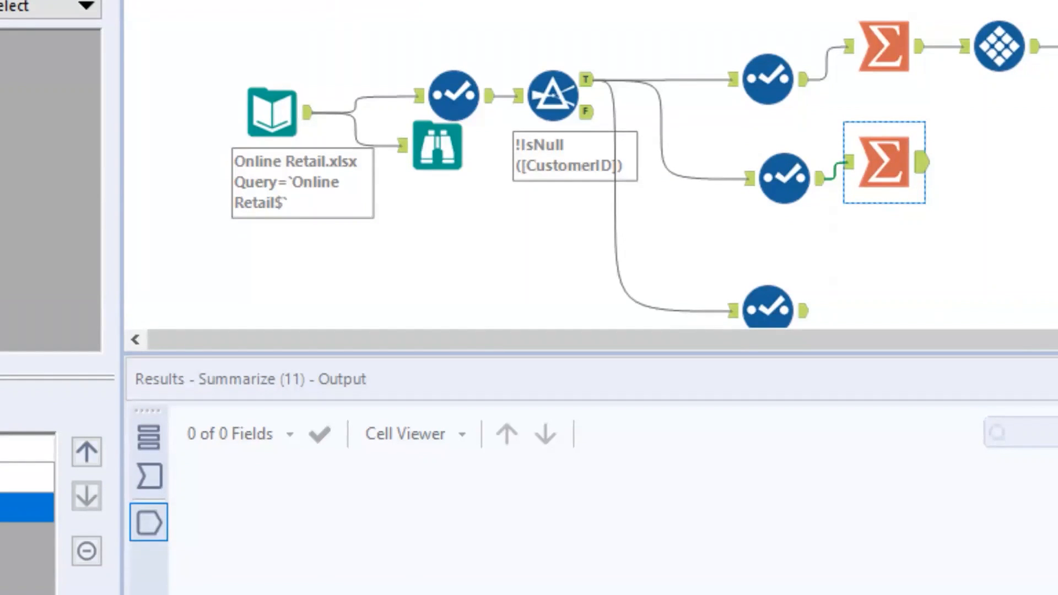
# Connect a Formula tool to the middle Summarize output and create Date_diff as the DateTimeDiff between DateTimeNow() and Max_InvoiceDate in "days".
pyautogui.moveTo(906, 1); pyautogui.dragTo(1020, 162)
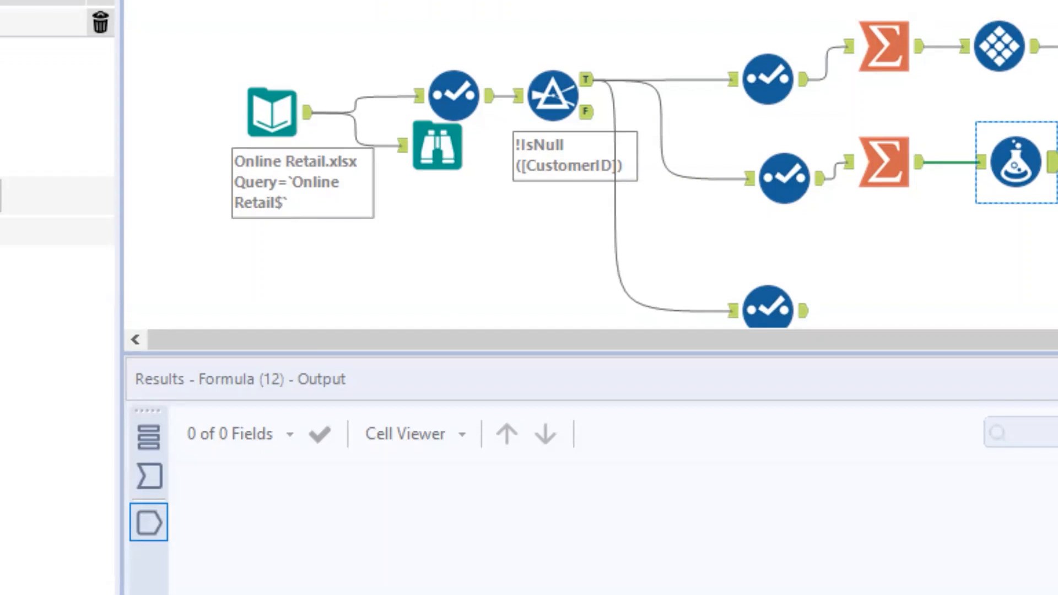
pyautogui.write('d')
pyautogui.press('Return')
pyautogui.write('d')
pyautogui.press('Down')
pyautogui.press('Return')
pyautogui.write('d')
pyautogui.press('Return')
pyautogui.write('max')
pyautogui.press('Return')
pyautogui.press('Right')
pyautogui.press('Right')
pyautogui.press('BackSpace')
pyautogui.write('"days"')
# Connect a Tile tool to the Formula output and run the workflow to review the tiled customers.
pyautogui.moveTo(1057, 155); pyautogui.dragTo(1057, 162)
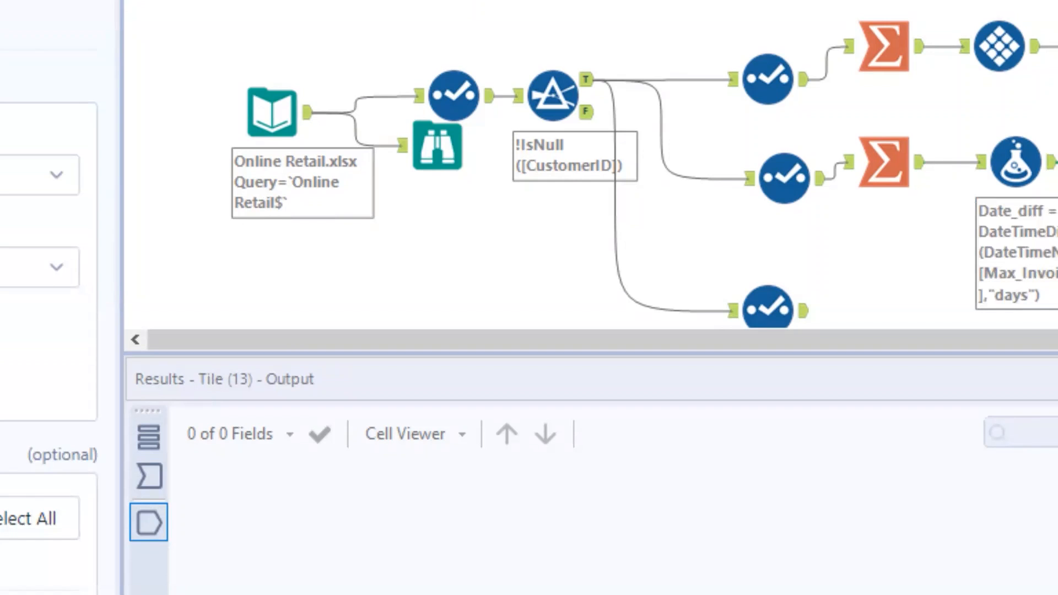
pyautogui.hotkey('ctrl', 'r')
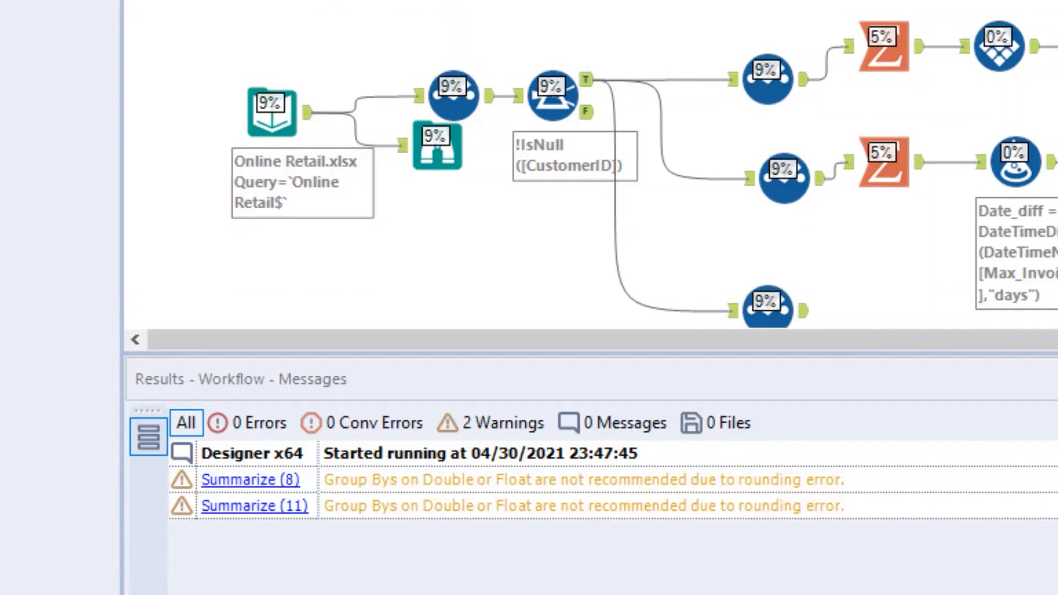
pyautogui.moveTo(912, 355); pyautogui.dragTo(913, 463)
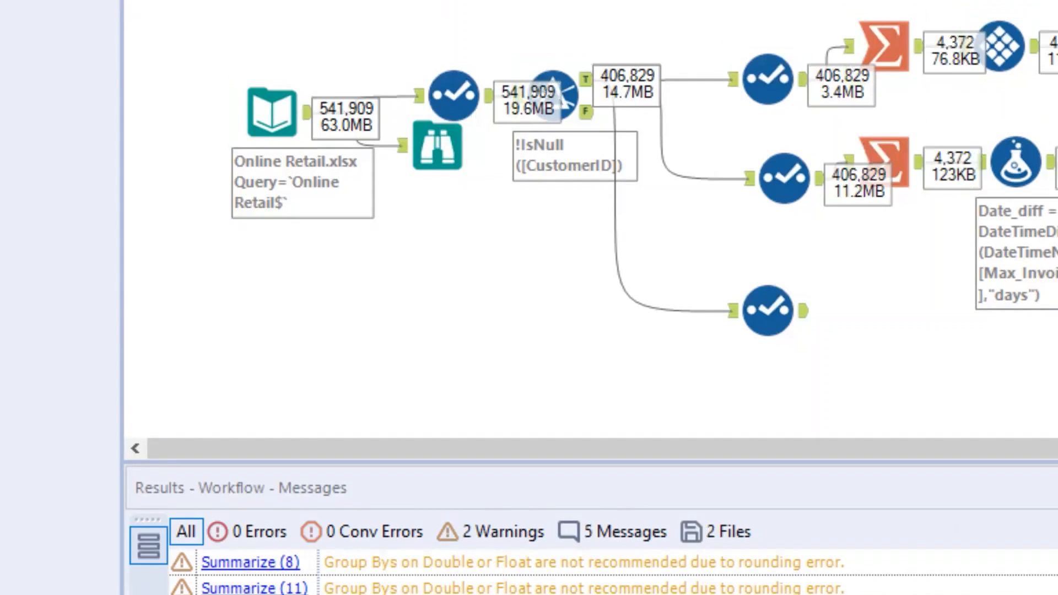
pyautogui.click(1000, 46)
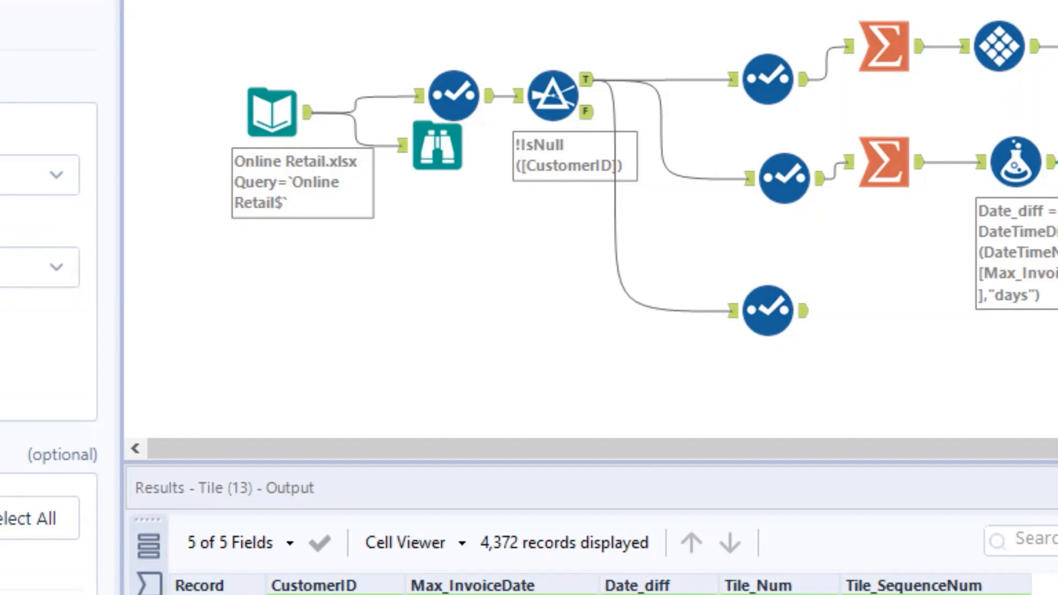
# Connect a Select tool after the middle Tile, keeping only CustomerID and Tile_Num, with Tile_Num renamed to Recency_score.
pyautogui.click(1055, 162)
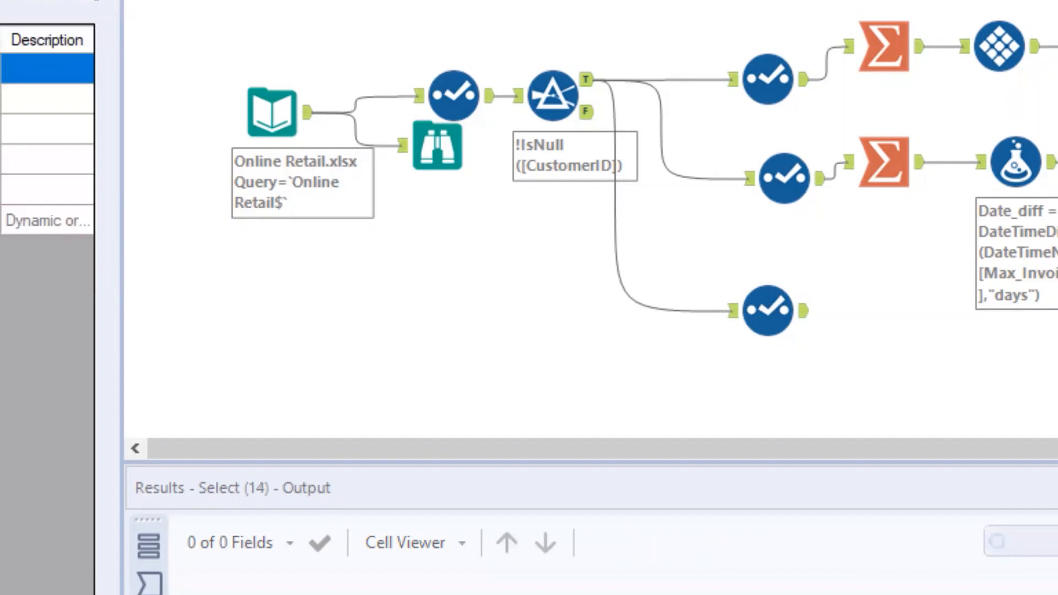
pyautogui.click(4, 99)
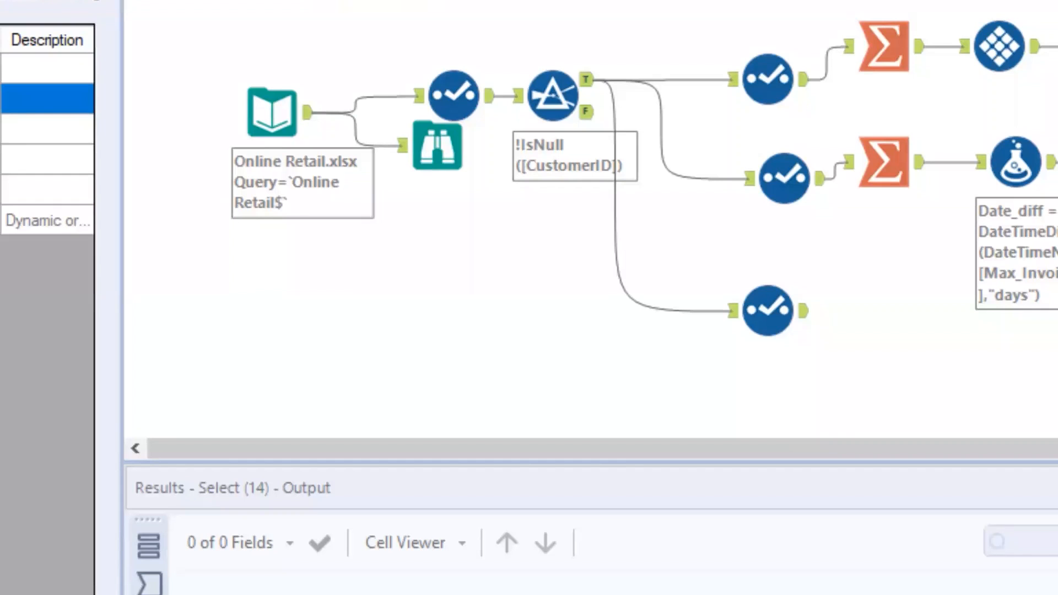
pyautogui.click(4, 129)
pyautogui.click(5, 190)
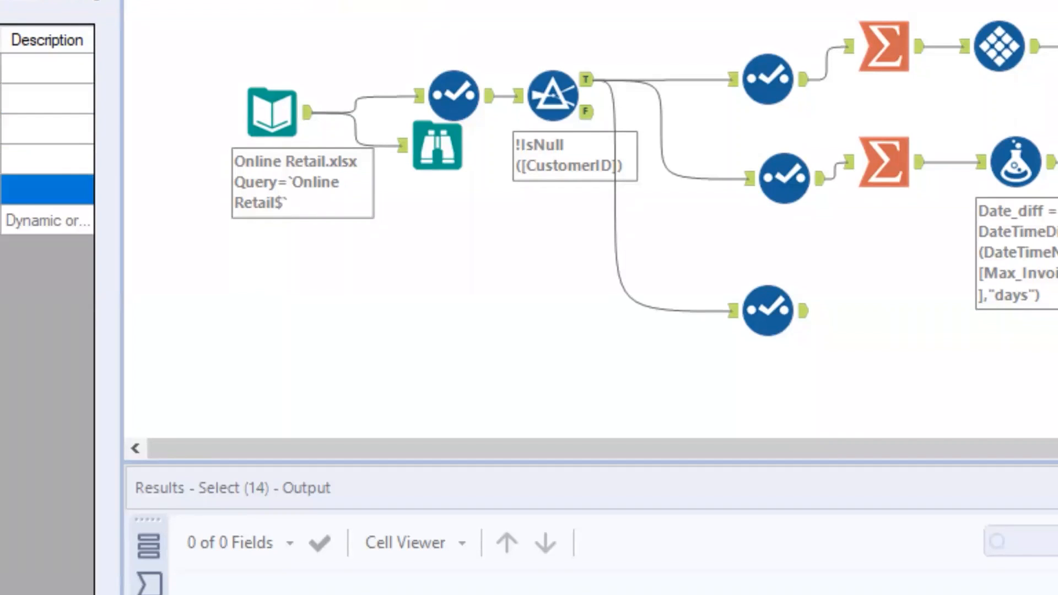
pyautogui.click(4, 220)
pyautogui.click(4, 160)
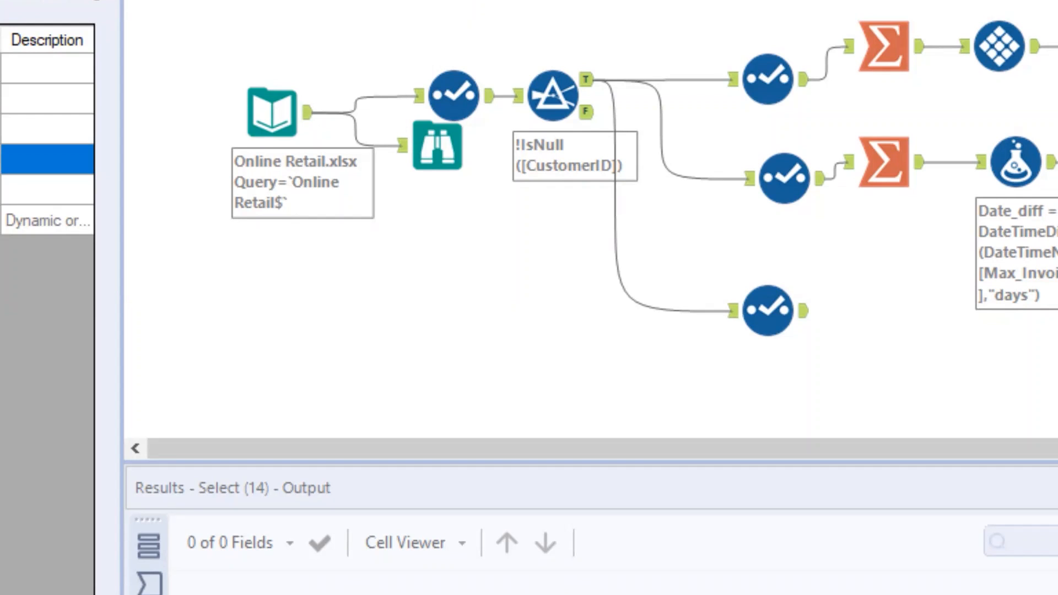
pyautogui.write('e')
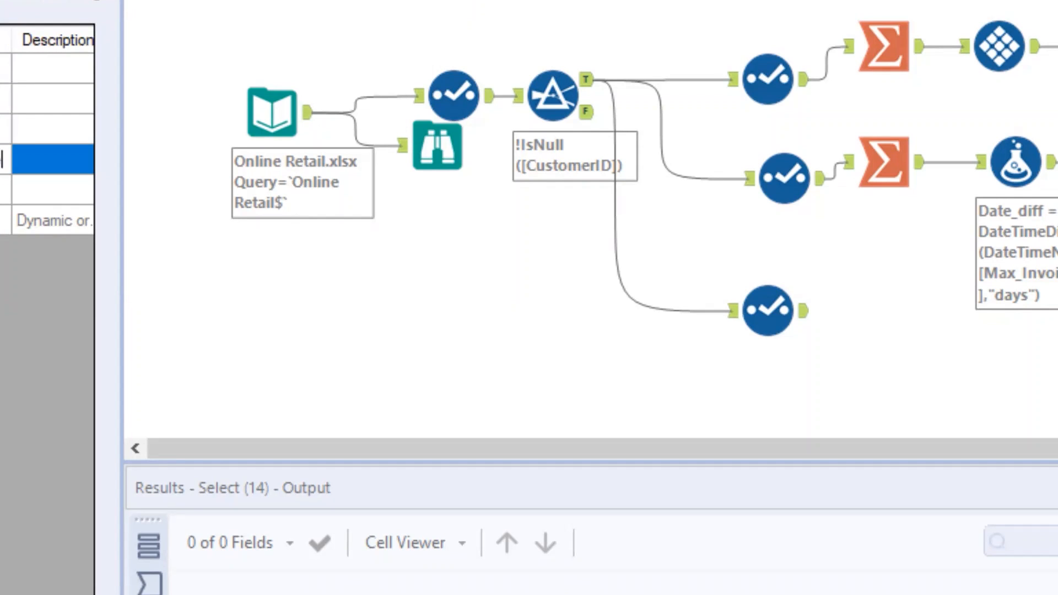
pyautogui.click(698, 293)
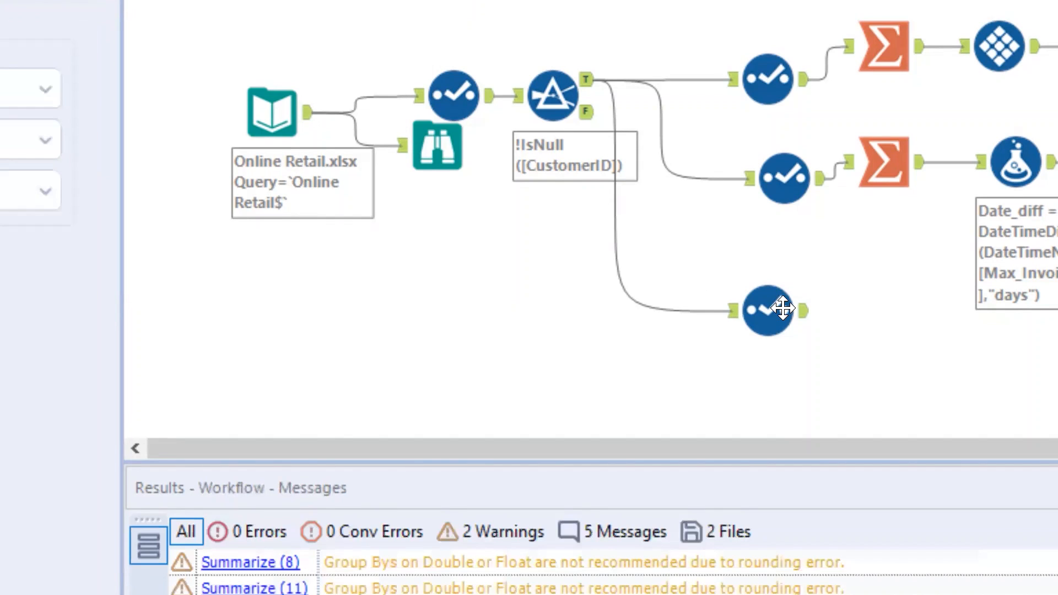
# Connect a Summarize tool to the lowermost Select tool, grouping by CustomerID and summing UnitPrice.
pyautogui.click(783, 307)
pyautogui.moveTo(453, 1); pyautogui.dragTo(863, 316)
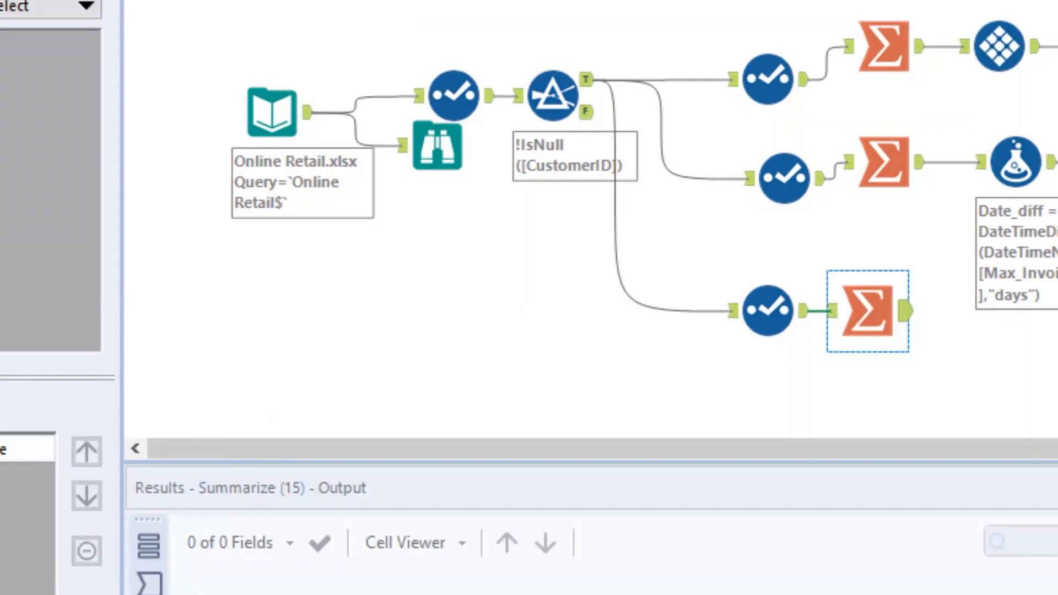
pyautogui.click(1, 408)
pyautogui.click(2, 351)
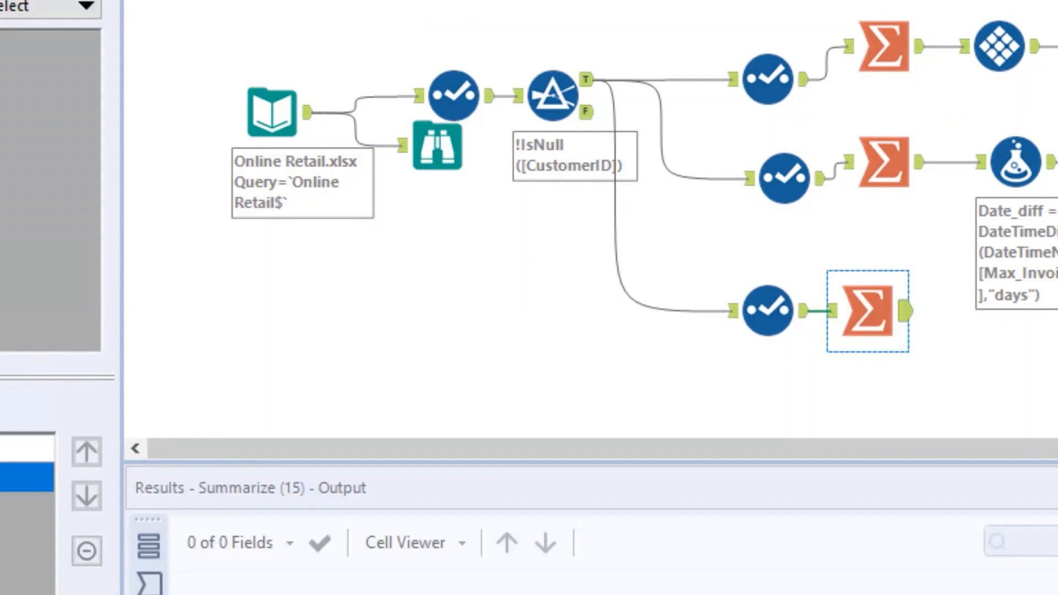
pyautogui.click(1, 408)
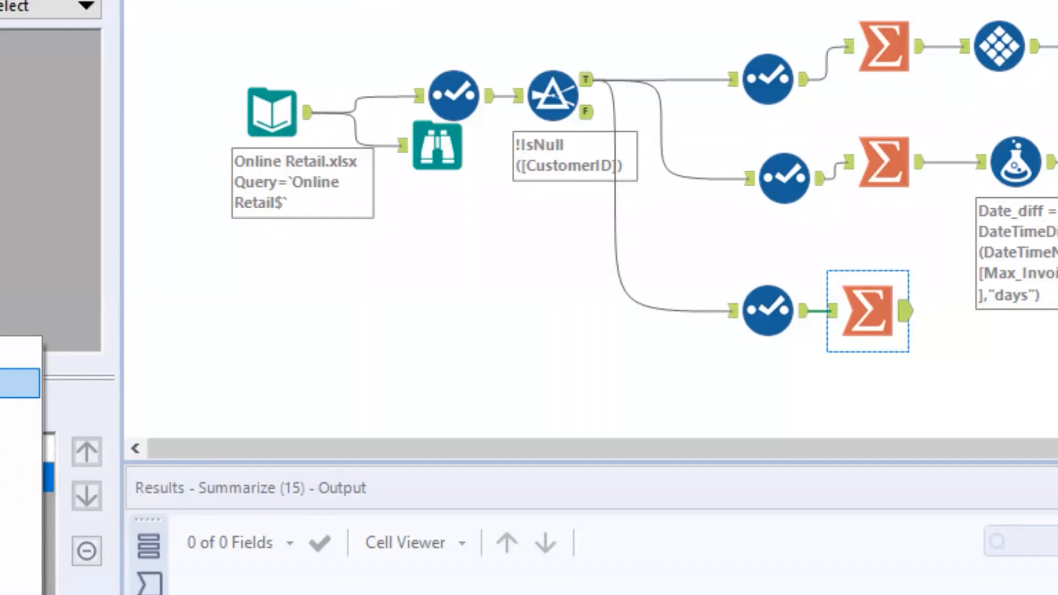
pyautogui.click(2, 383)
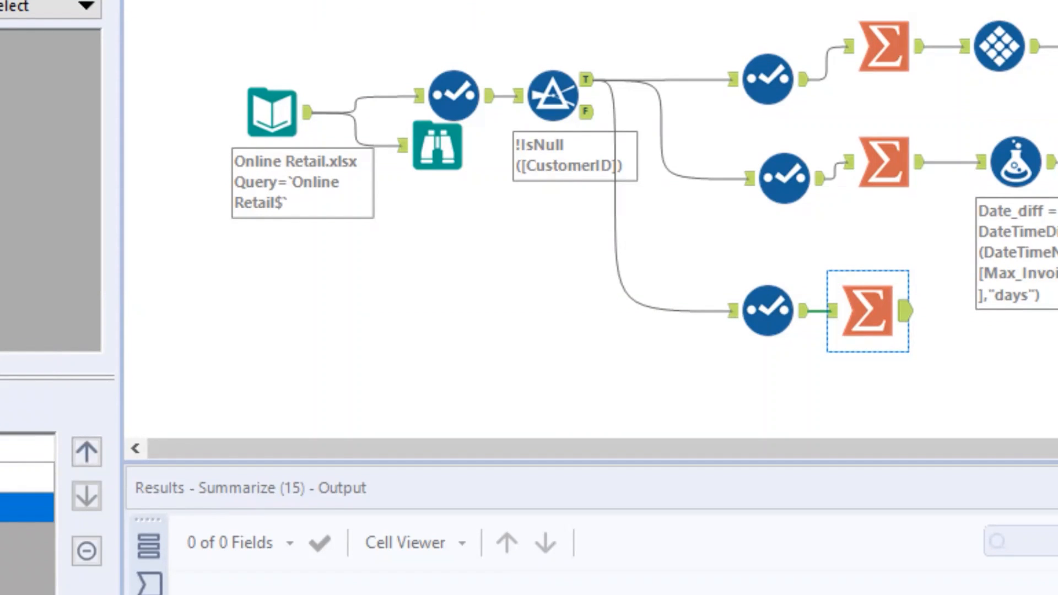
# Connect a Tile tool to the lowermost Summarize output and choose the summed field as the field to tile.
pyautogui.moveTo(1025, 2); pyautogui.dragTo(1016, 321)
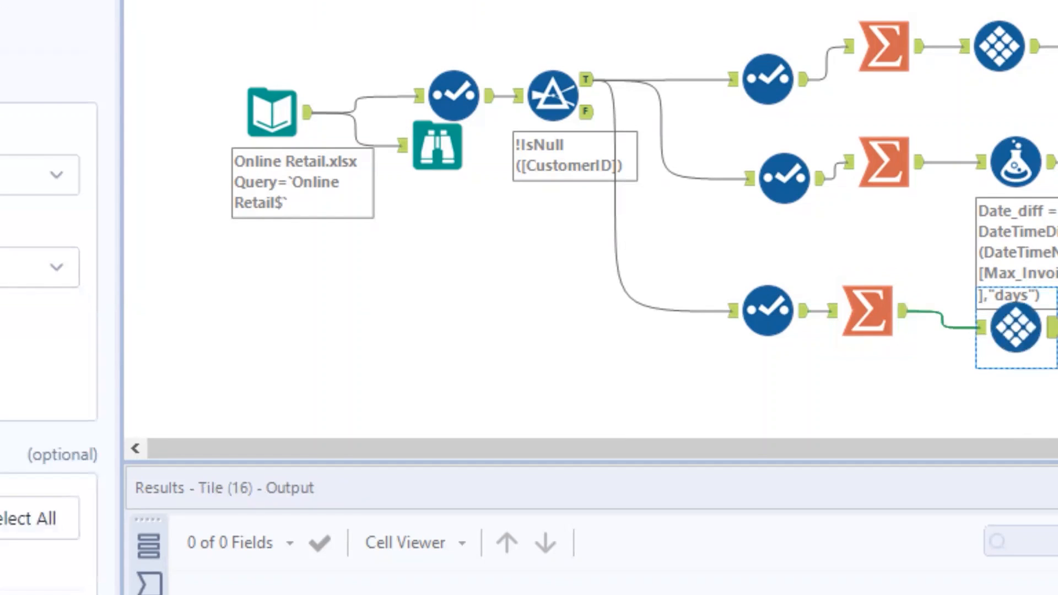
pyautogui.click(2, 267)
pyautogui.click(2, 359)
pyautogui.click(996, 44)
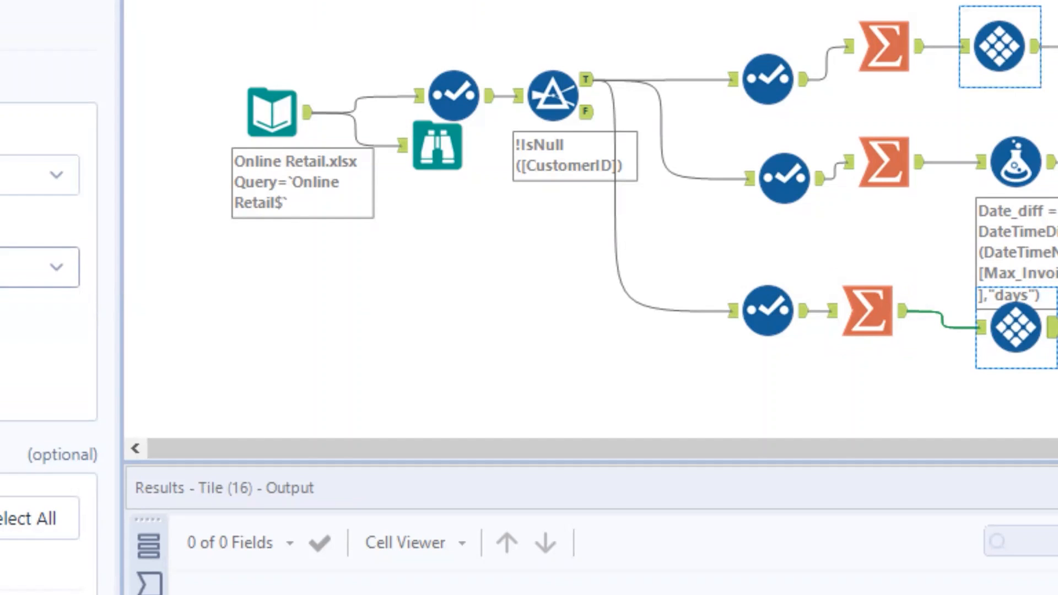
# Connect a Select tool after the lowermost Tile, keeping only CustomerID and Tile_Num, with Tile_Num renamed to Monetary_score.
pyautogui.moveTo(1057, 325); pyautogui.dragTo(1057, 327)
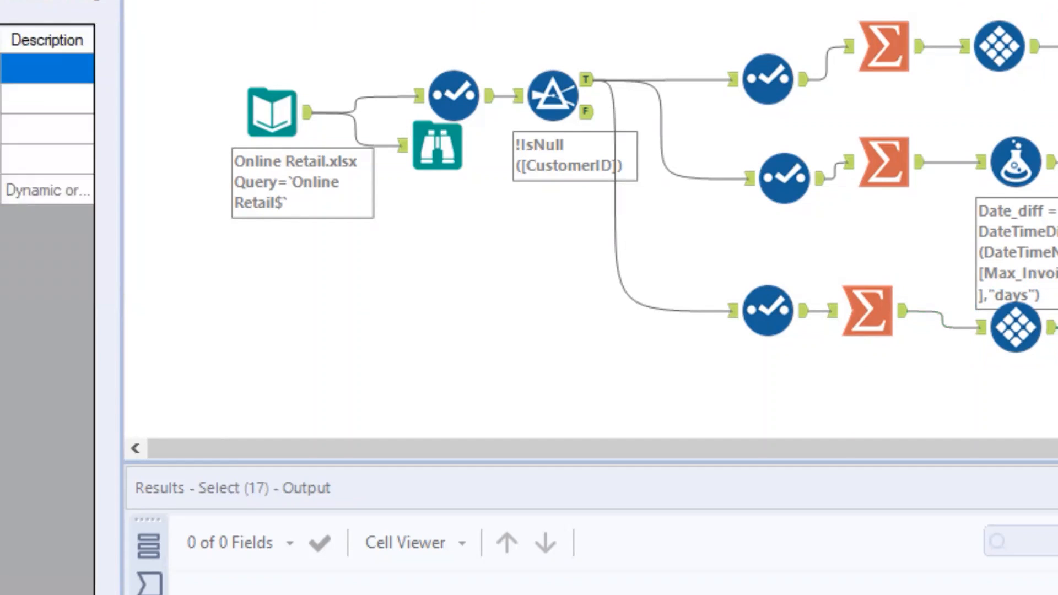
pyautogui.click(47, 99)
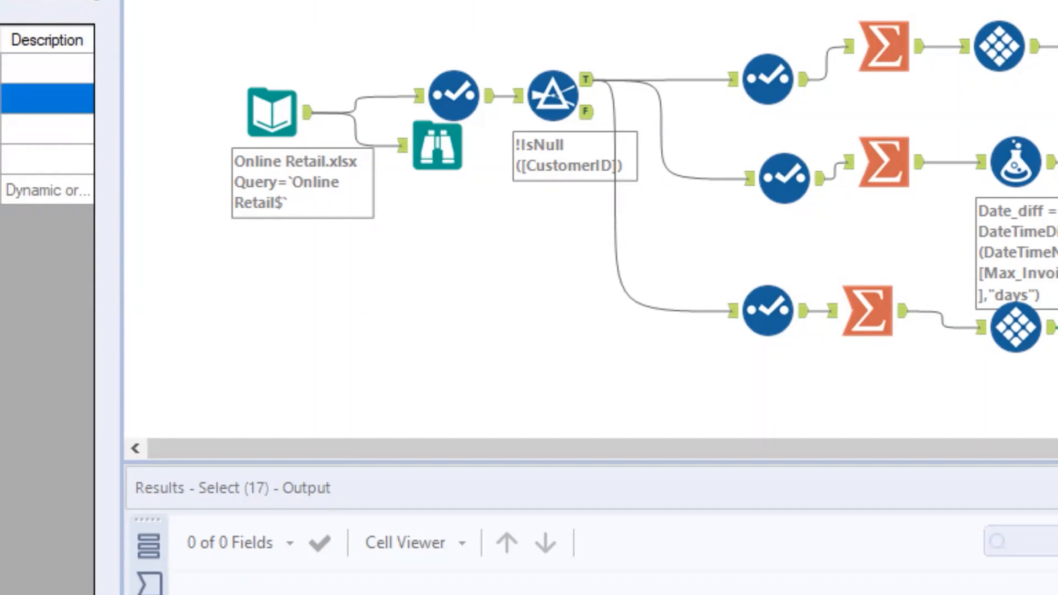
pyautogui.click(47, 160)
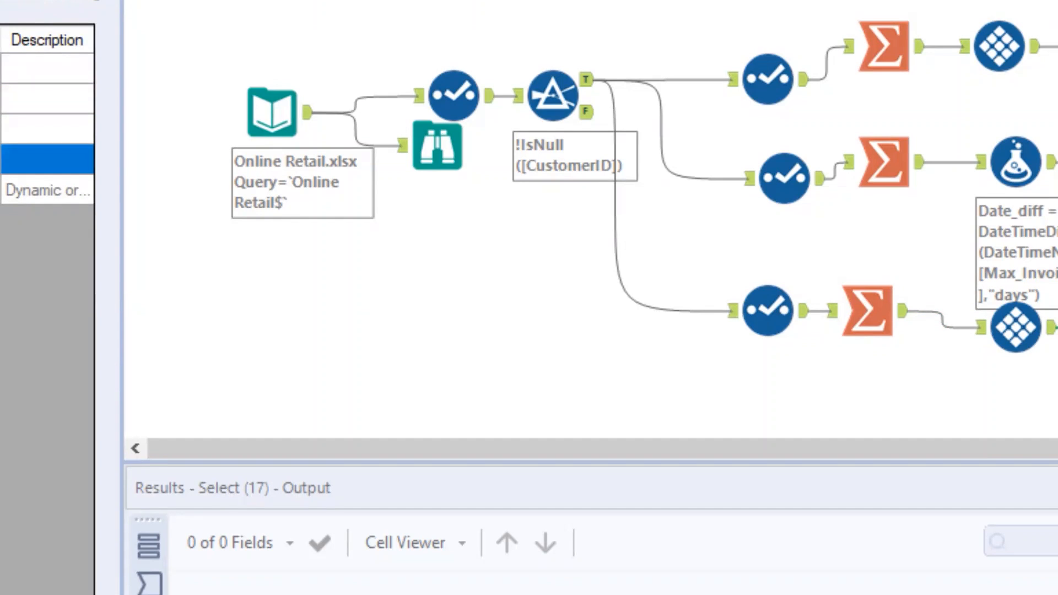
pyautogui.click(47, 190)
pyautogui.click(47, 129)
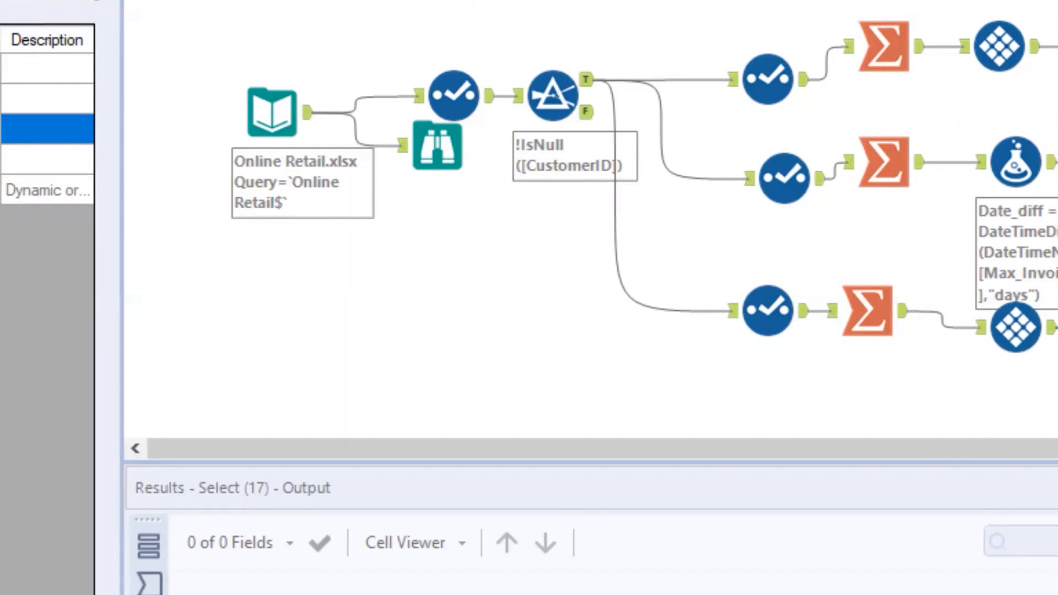
pyautogui.write('re')
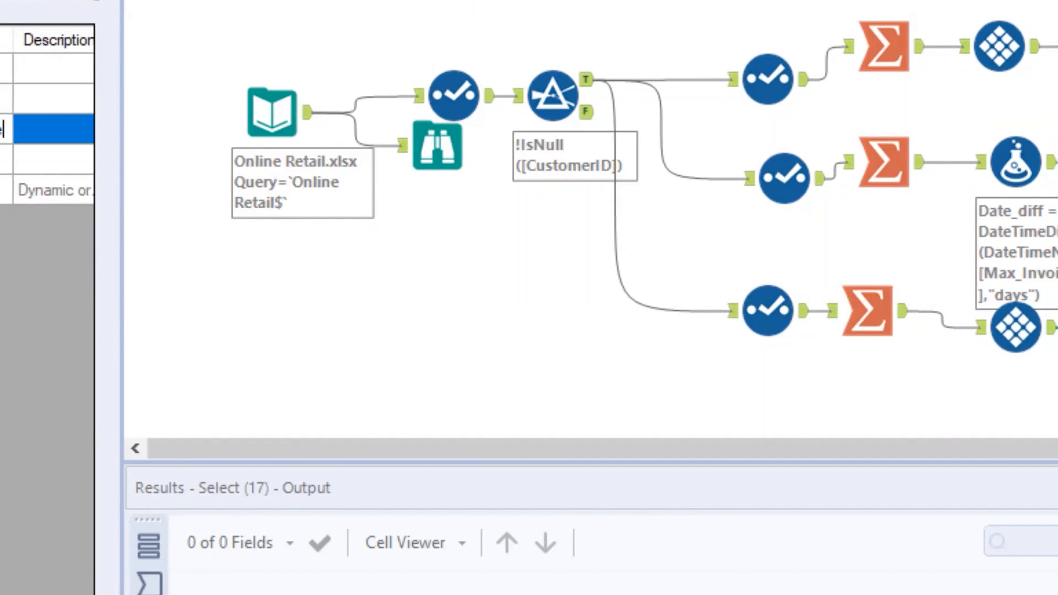
# Run the workflow and review the Monetary_score, Recency_score and Frequency_score outputs of the three final Select tools.
pyautogui.hotkey('ctrl', 'r')
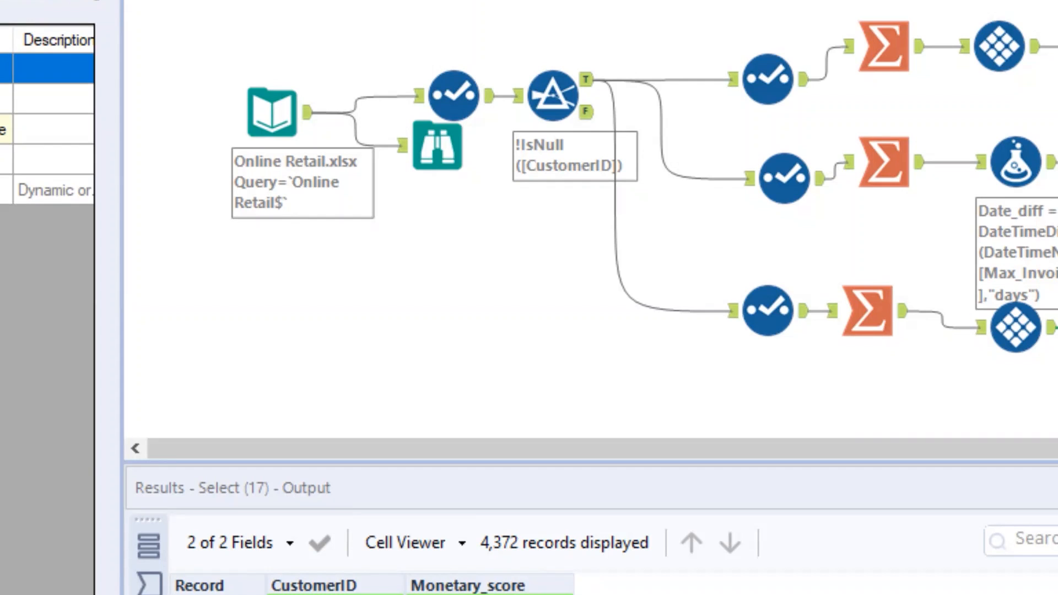
pyautogui.click(1056, 162)
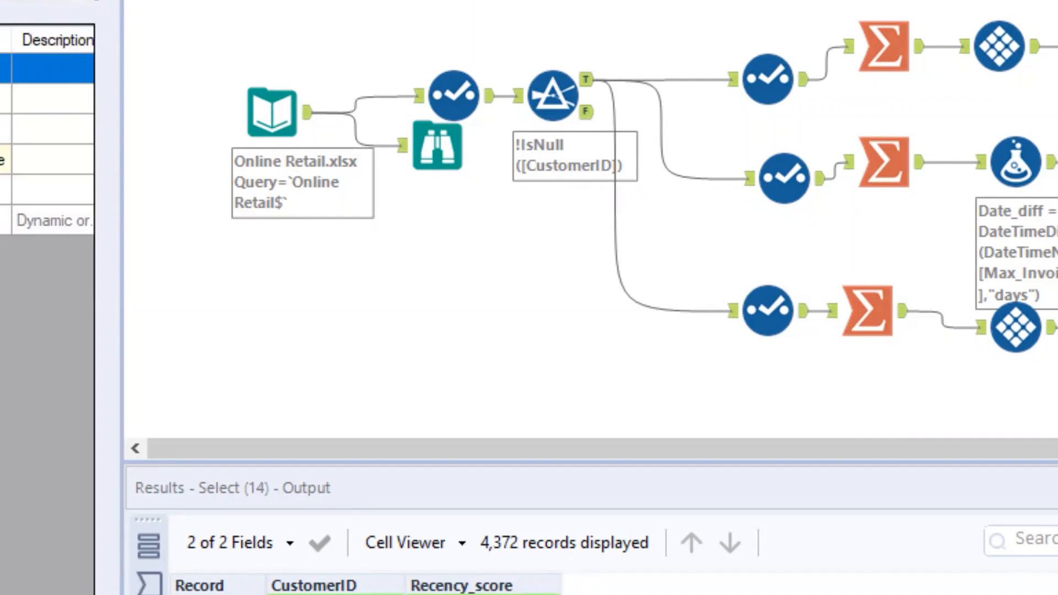
pyautogui.click(1055, 46)
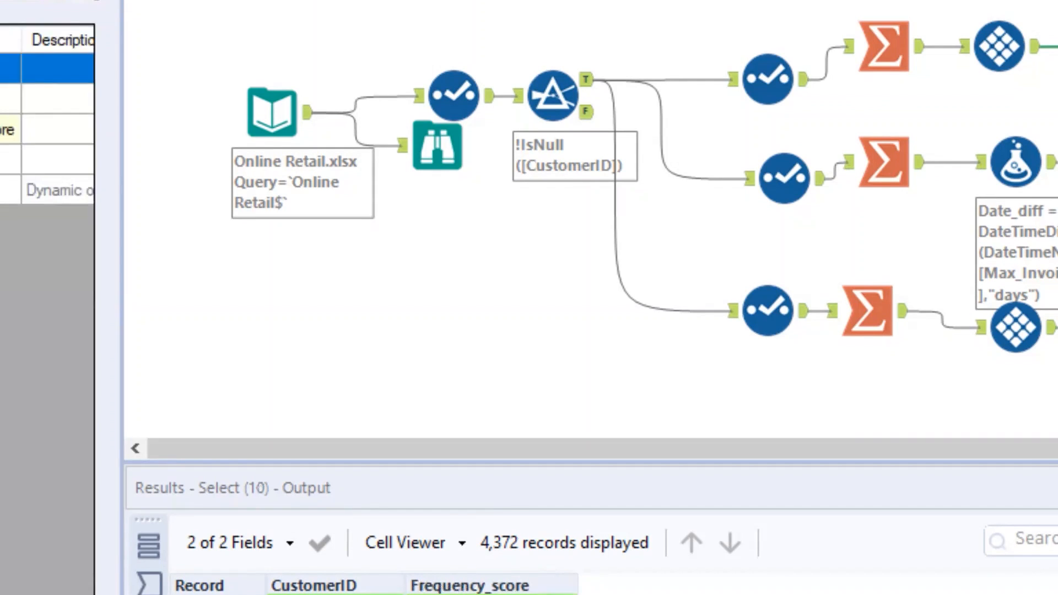
# Combine the three score outputs with a Join Multiple tool matching on CustomerID, excluding the duplicate CustomerID fields from inputs #2 and #3.
pyautogui.click(1055, 105)
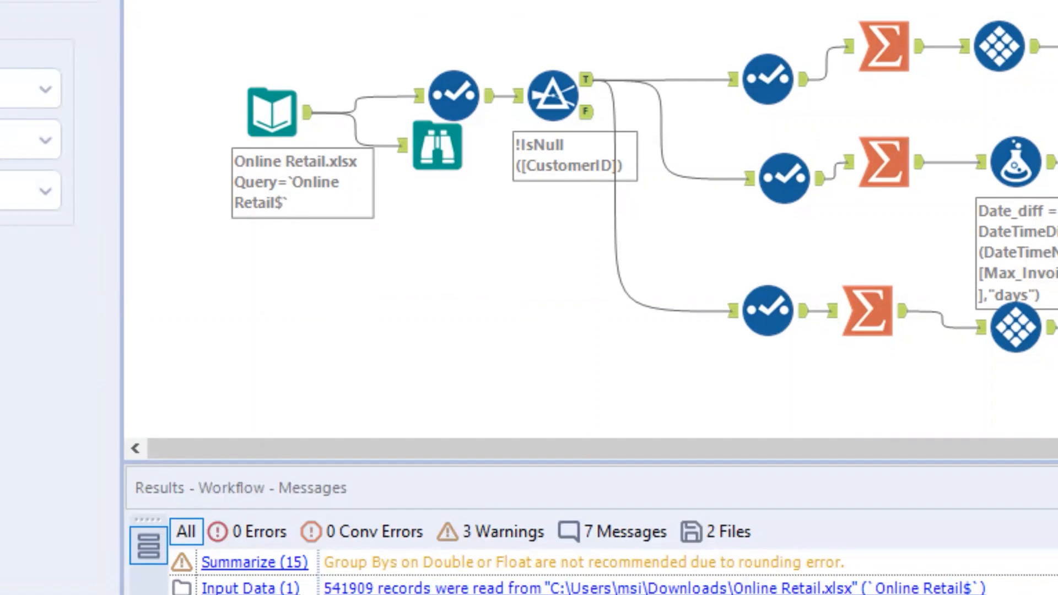
pyautogui.click(1056, 163)
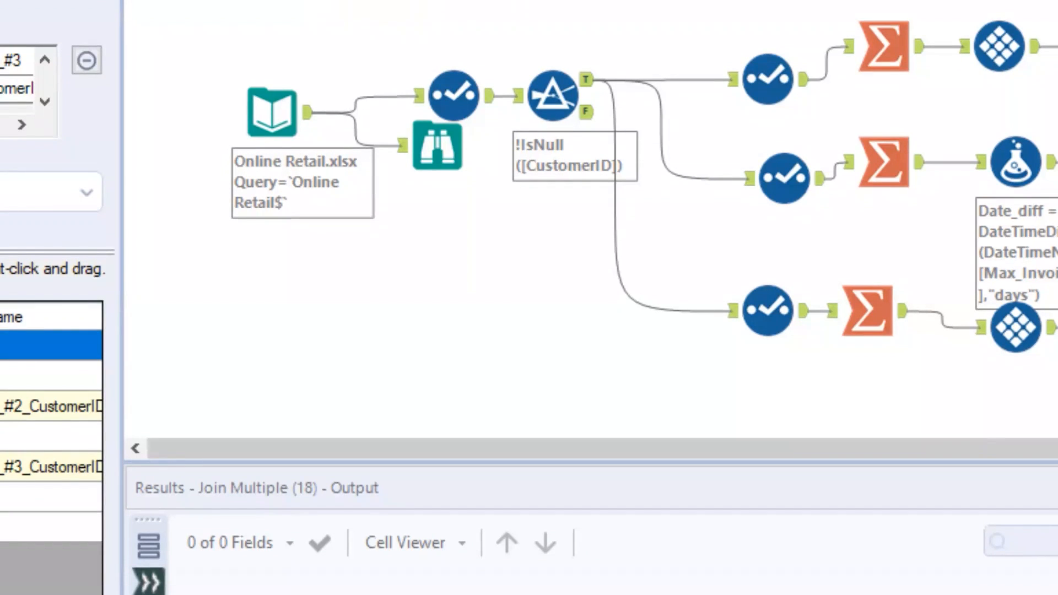
pyautogui.click(33, 406)
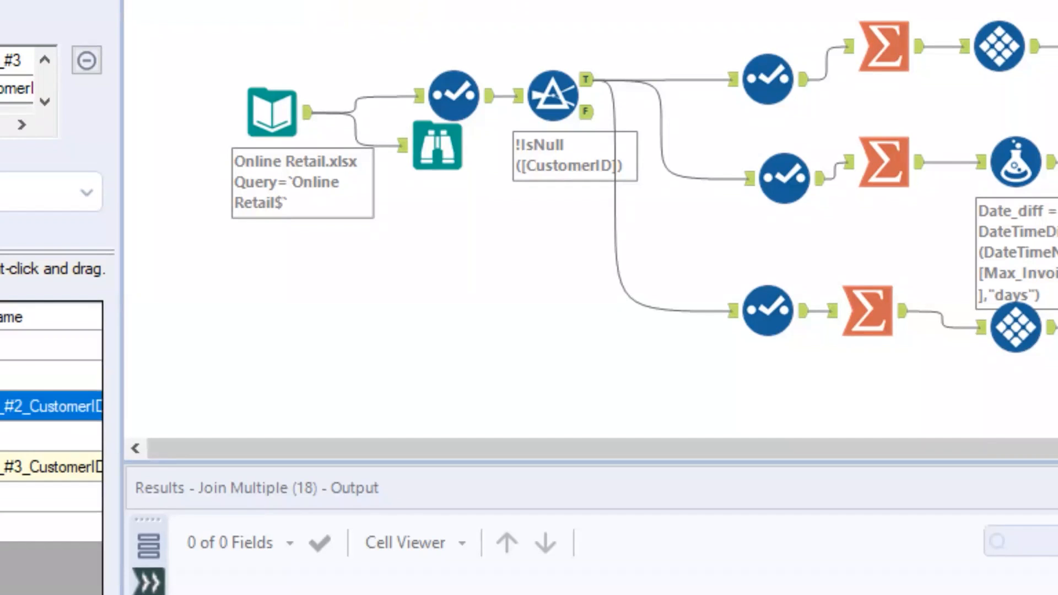
pyautogui.click(33, 466)
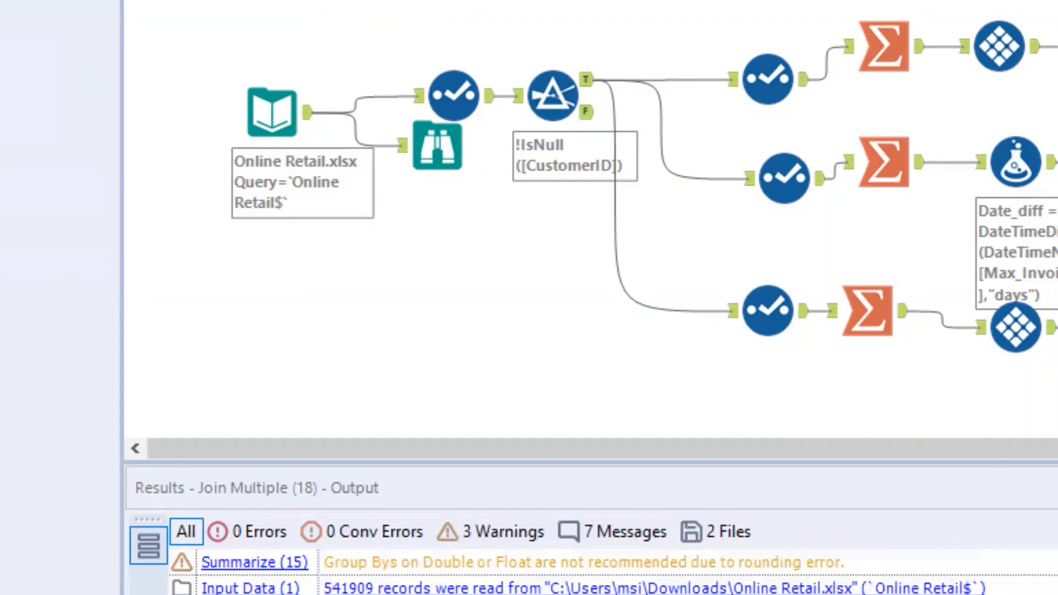
# Run the workflow and examine each customer's Frequency_score, Recency_score and Monetary_score in the enlarged Join Multiple results, then restore the canvas view.
pyautogui.moveTo(815, 449); pyautogui.dragTo(1047, 449)
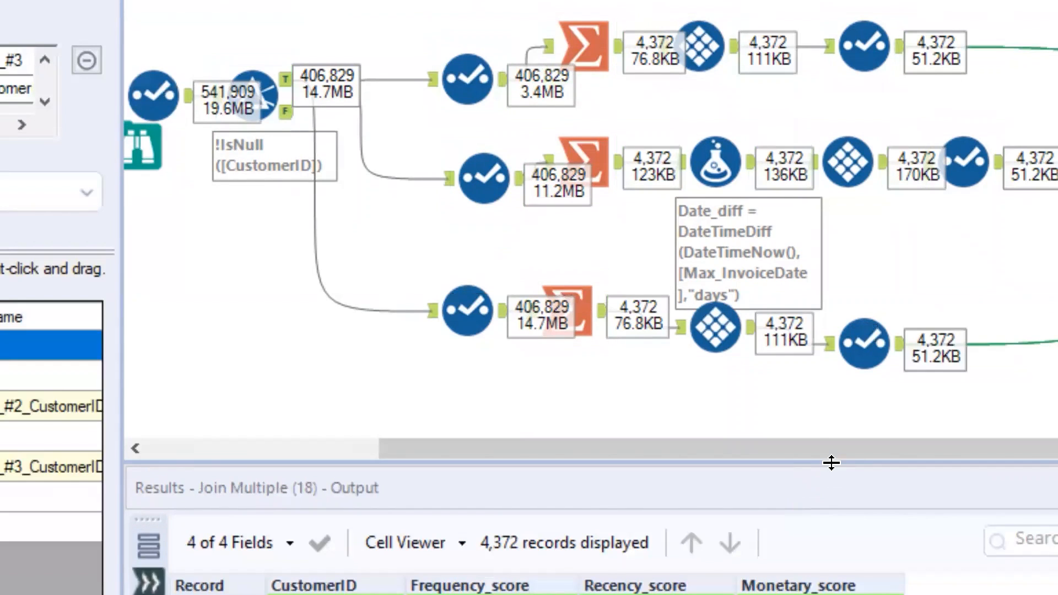
pyautogui.moveTo(789, 431); pyautogui.dragTo(789, 3)
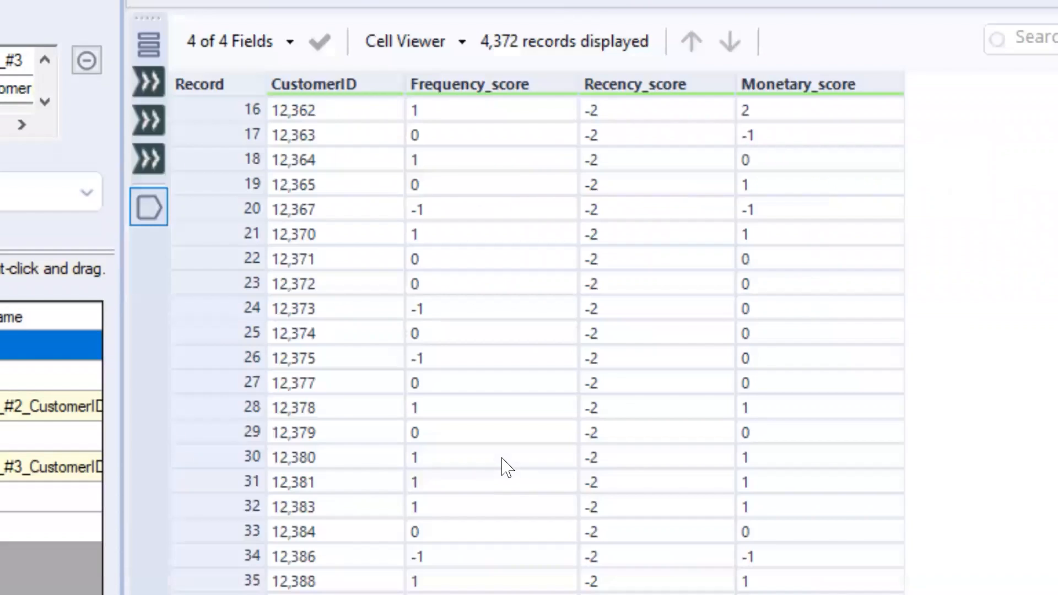
pyautogui.scroll(5, 502, 458)
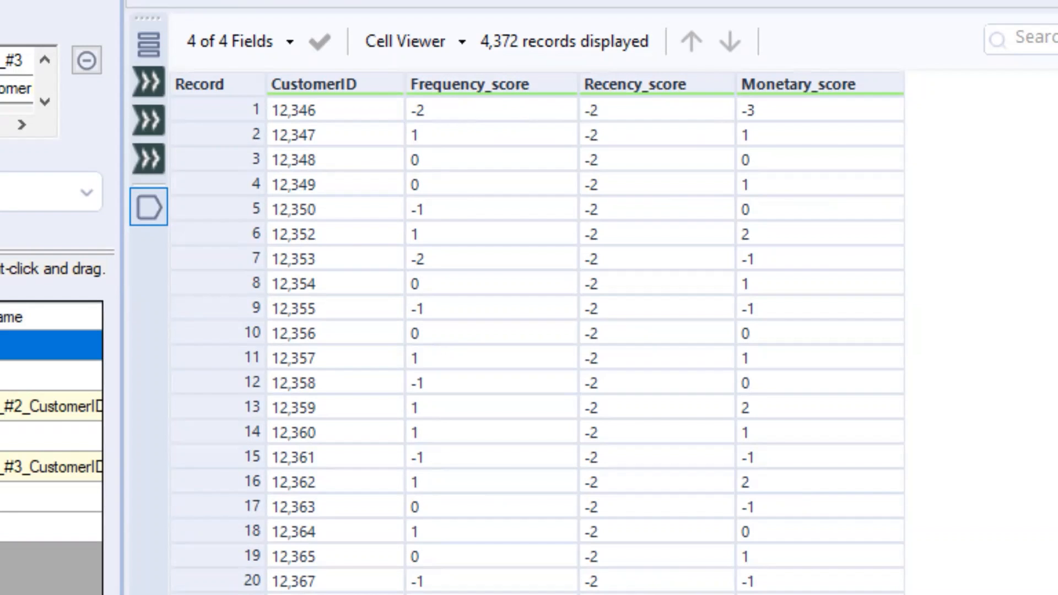
pyautogui.moveTo(860, 7); pyautogui.dragTo(964, 427)
pyautogui.click(1023, 331)
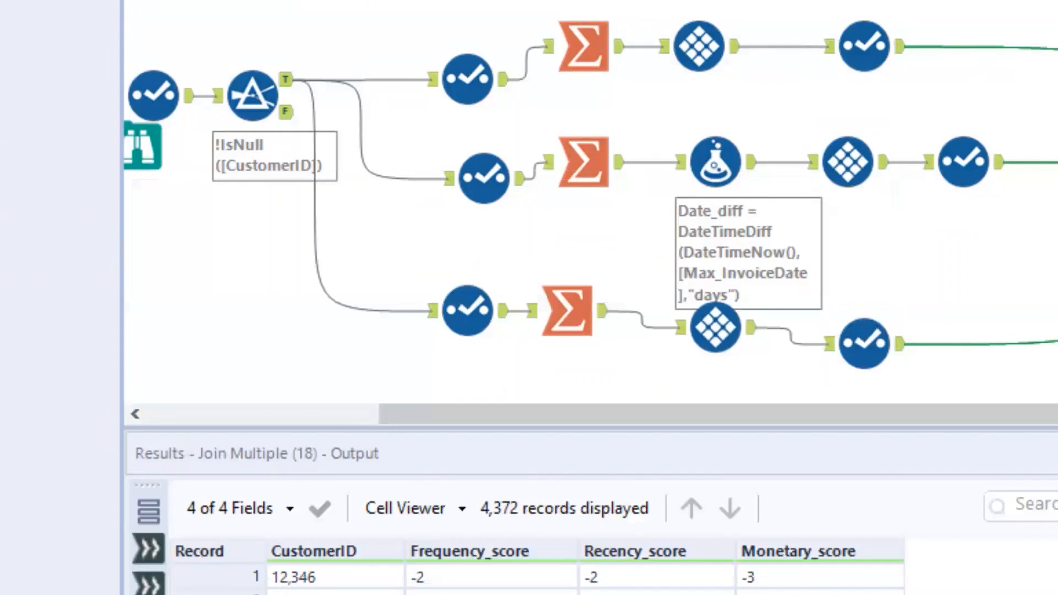